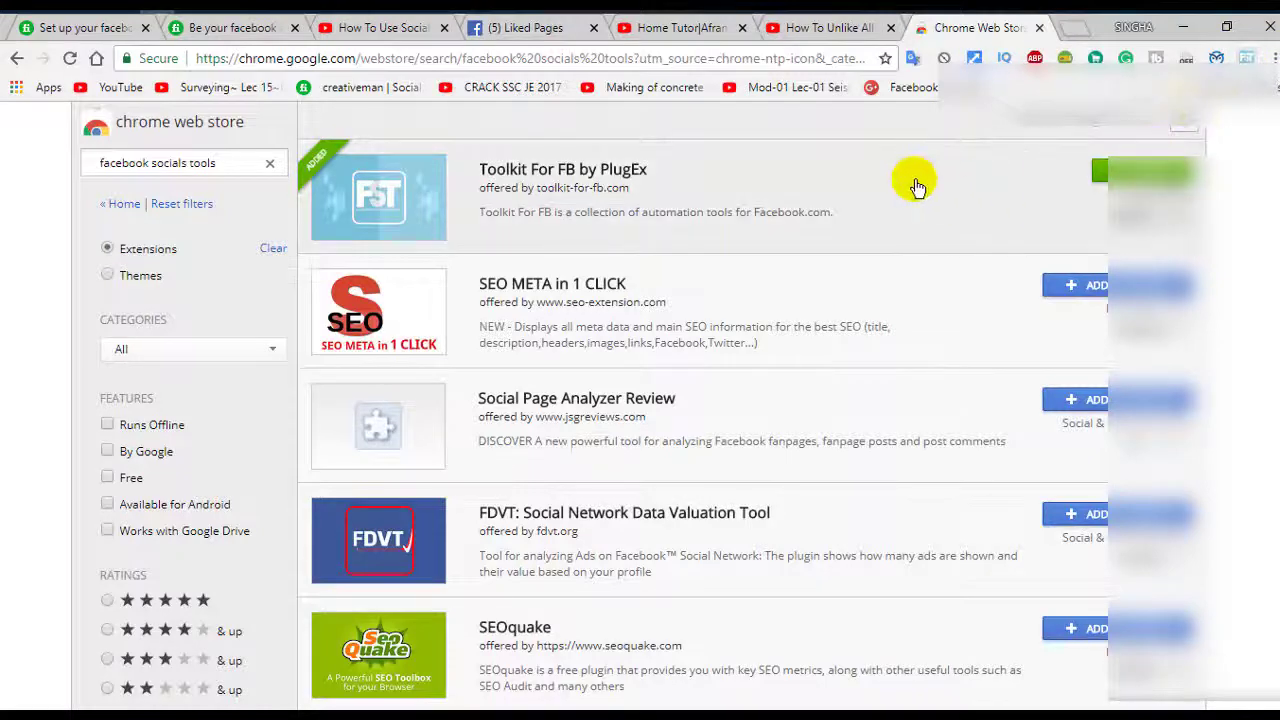
View the store details of the Toolkit For FB by PlugEx extension and close them.
{"action": "left_click", "coordinate": [910, 180]}
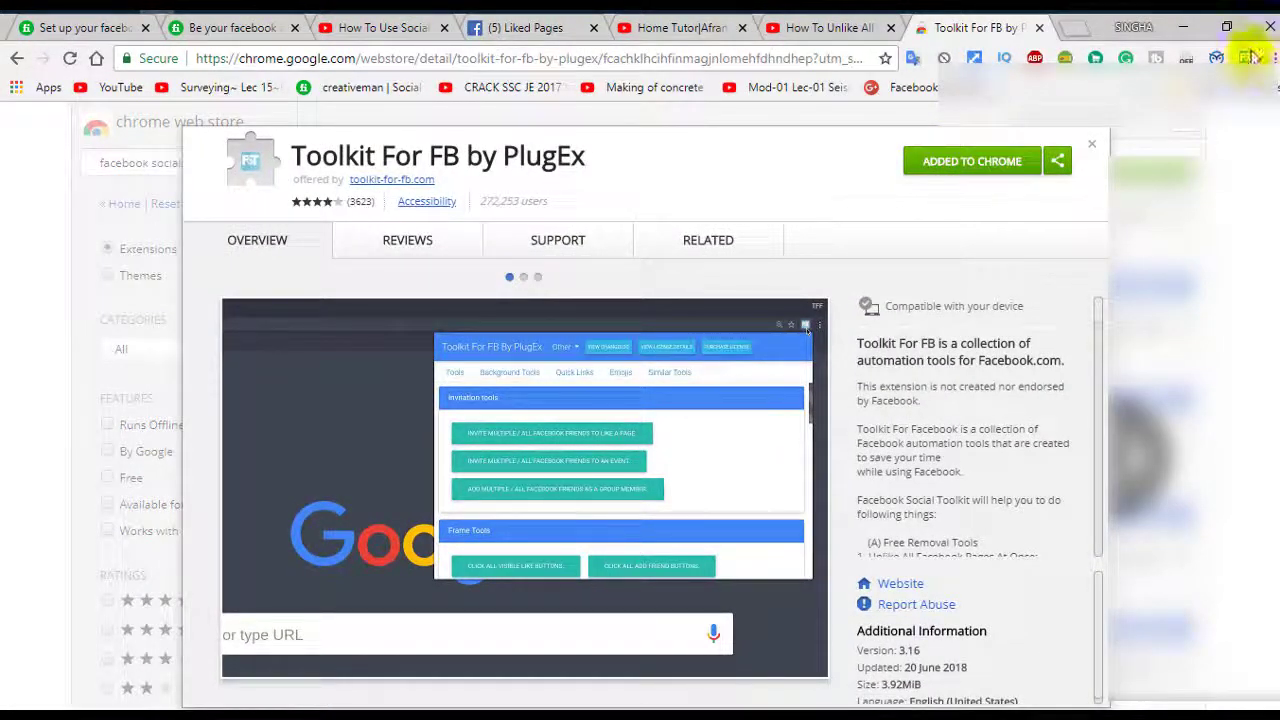
{"action": "left_click", "coordinate": [1091, 143]}
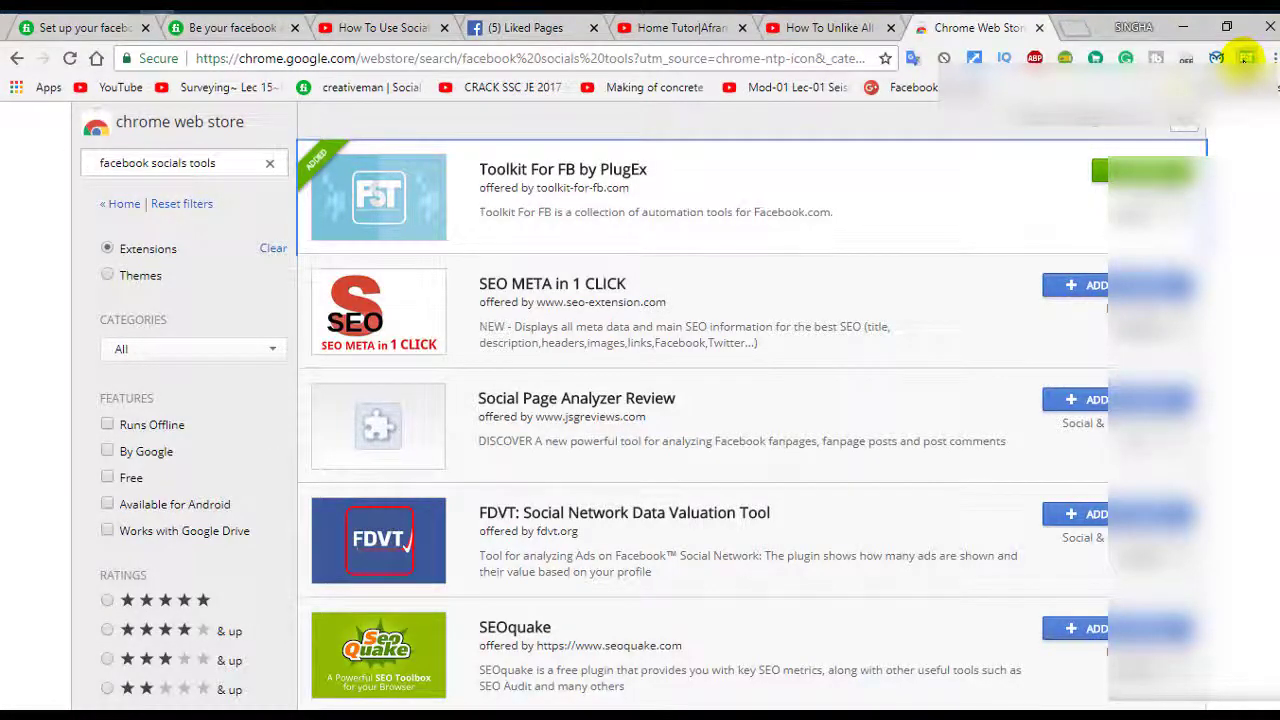
Open the Toolkit For FB extension's removal tool for unliking multiple or all Facebook pages.
{"action": "left_click", "coordinate": [1245, 58]}
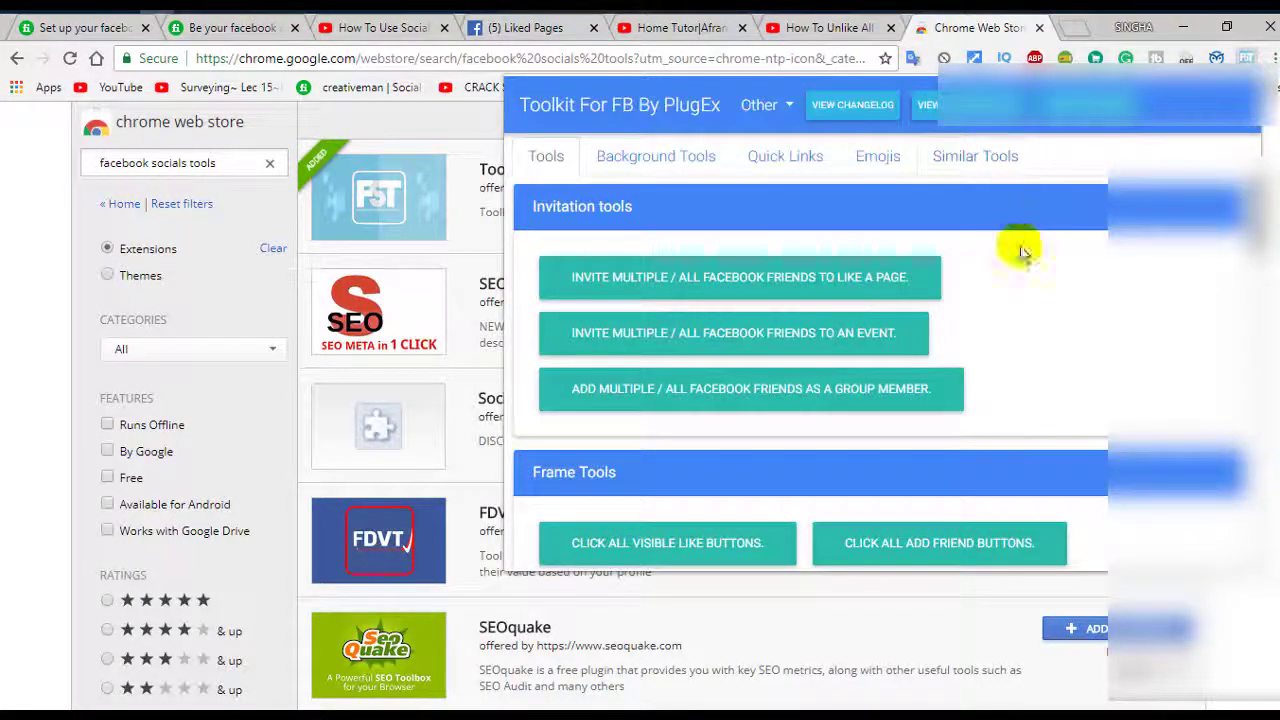
{"action": "scroll", "coordinate": [1043, 320], "scroll_direction": "down", "scroll_amount": 10}
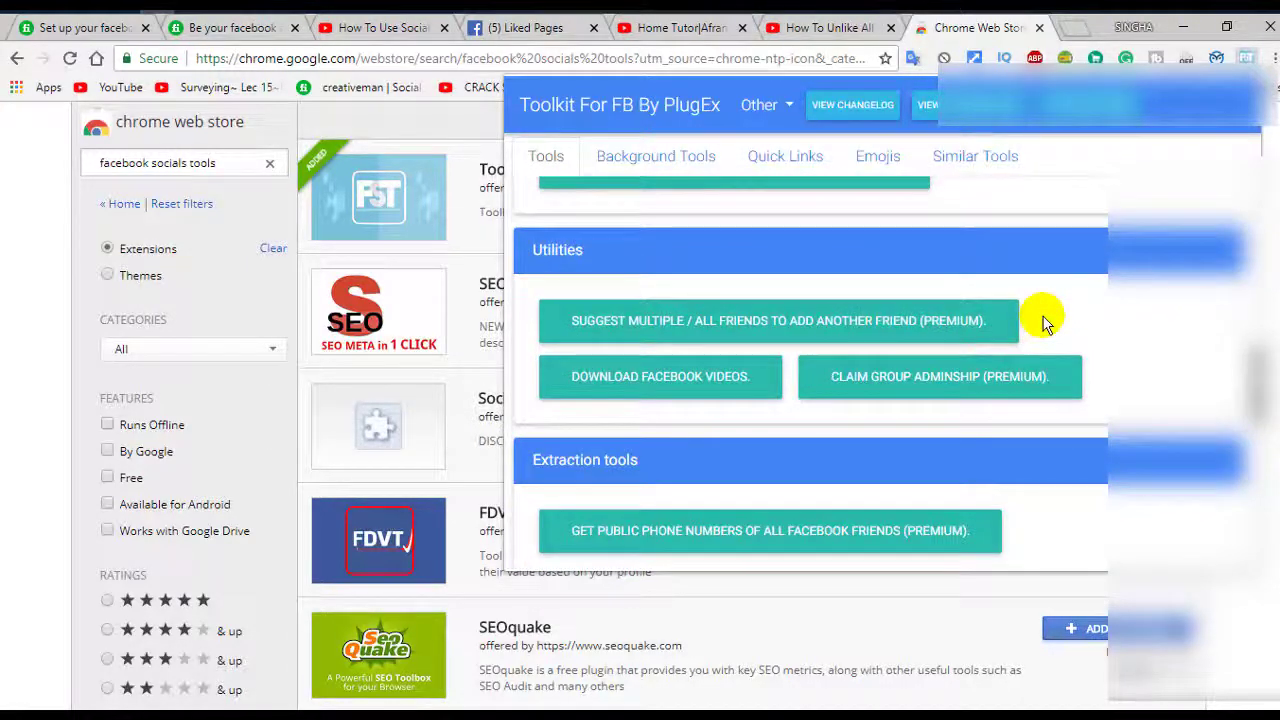
{"action": "scroll", "coordinate": [1043, 320], "scroll_direction": "down", "scroll_amount": 3}
{"action": "scroll", "coordinate": [1043, 320], "scroll_direction": "down", "scroll_amount": 3}
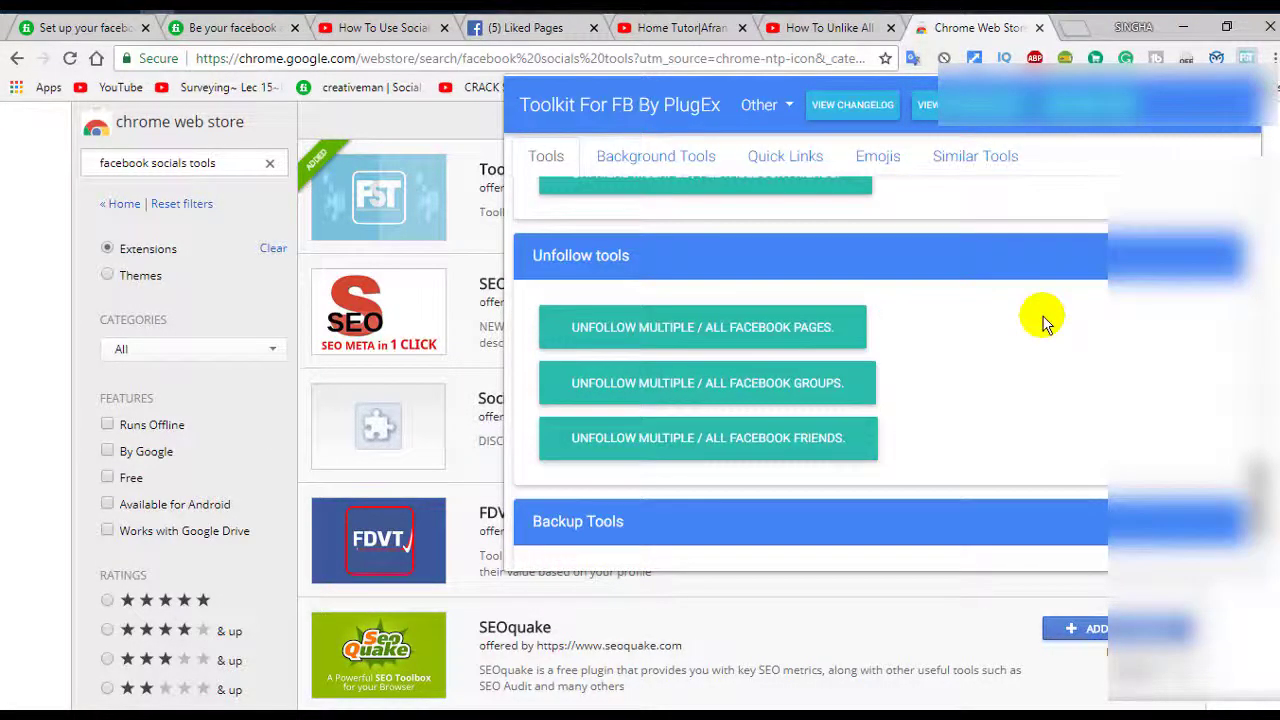
{"action": "scroll", "coordinate": [1043, 320], "scroll_direction": "up", "scroll_amount": 3}
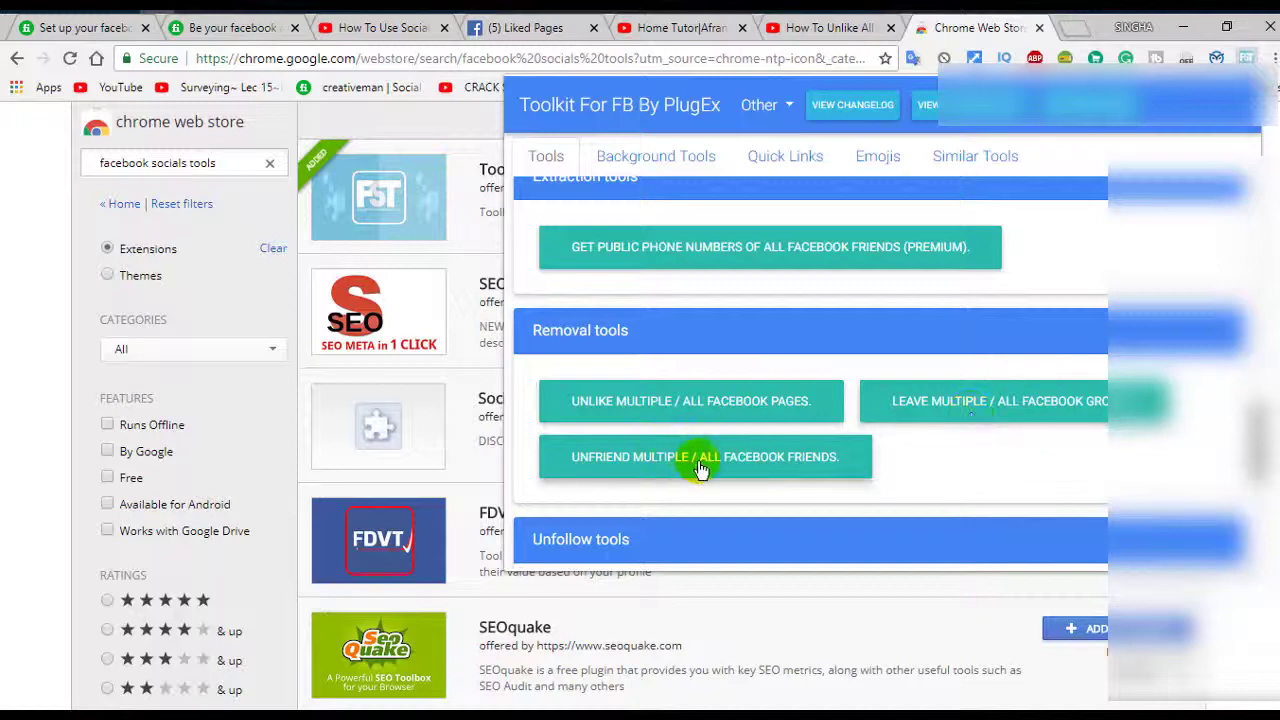
{"action": "left_click", "coordinate": [626, 401]}
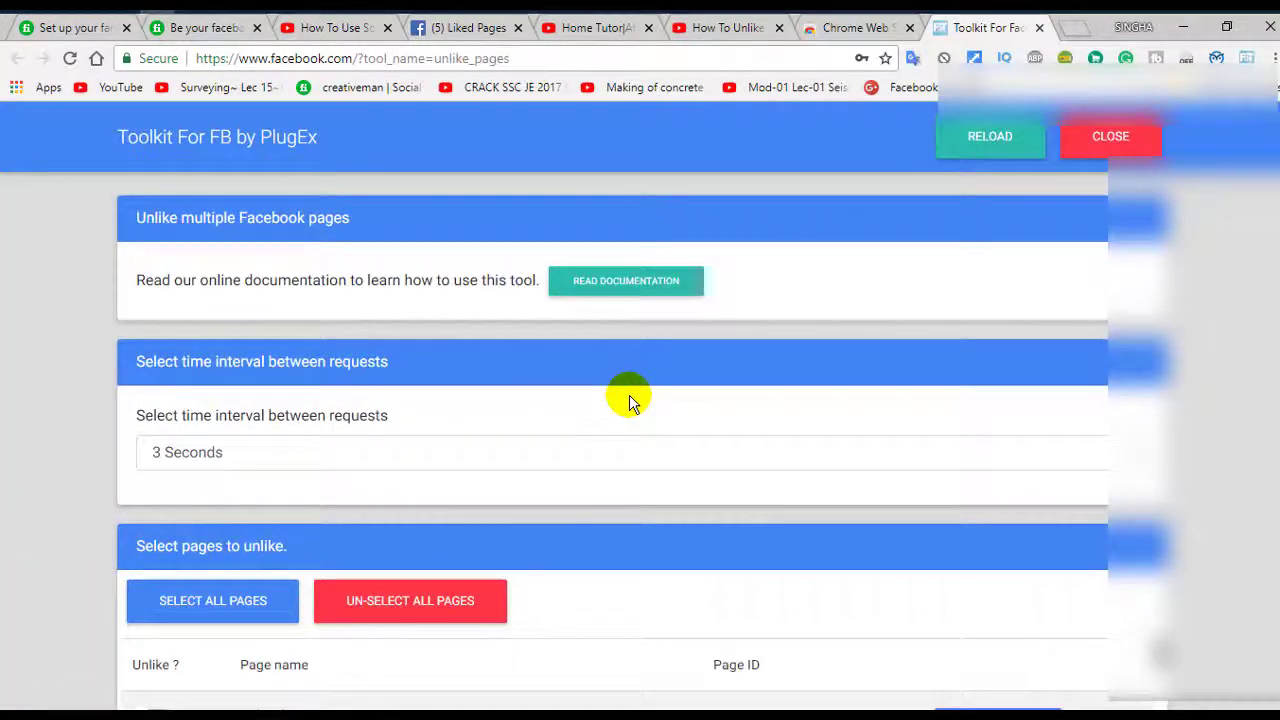
Look through the liked pages in the unlike tool and select all of them for unliking.
{"action": "scroll", "coordinate": [629, 402], "scroll_direction": "down", "scroll_amount": 3}
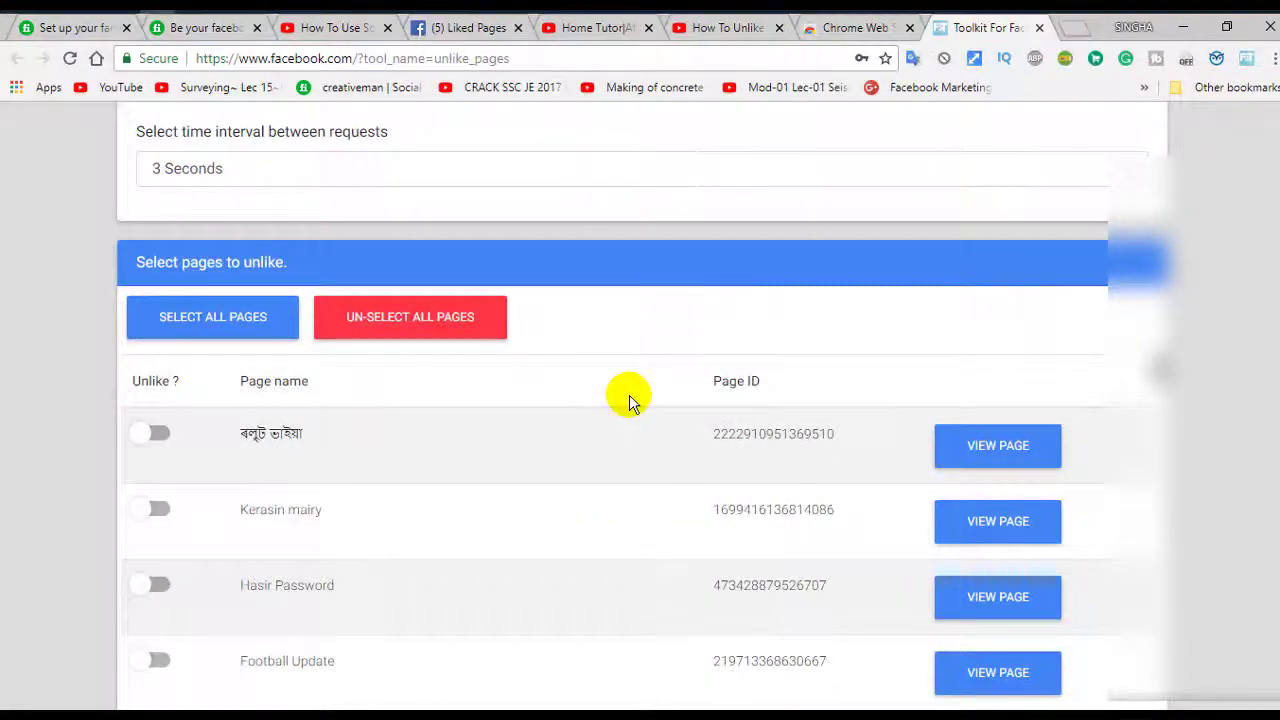
{"action": "scroll", "coordinate": [629, 402], "scroll_direction": "down", "scroll_amount": 5}
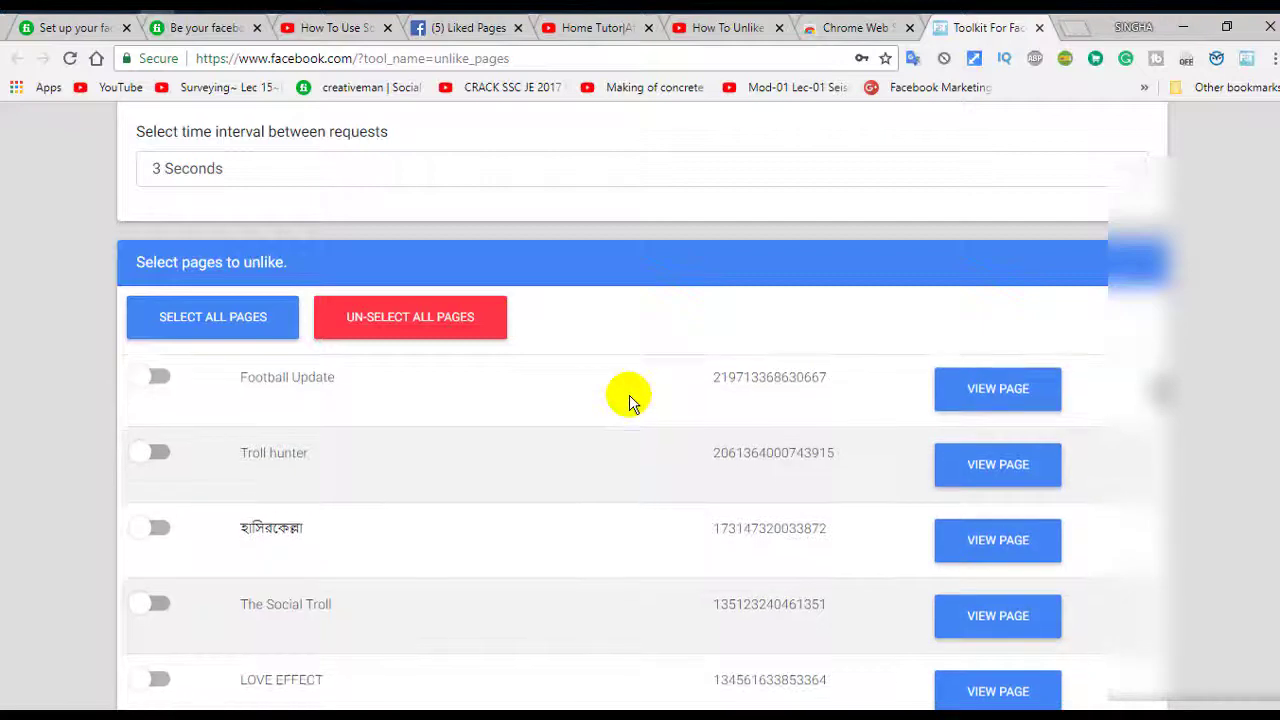
{"action": "scroll", "coordinate": [629, 402], "scroll_direction": "down", "scroll_amount": 3}
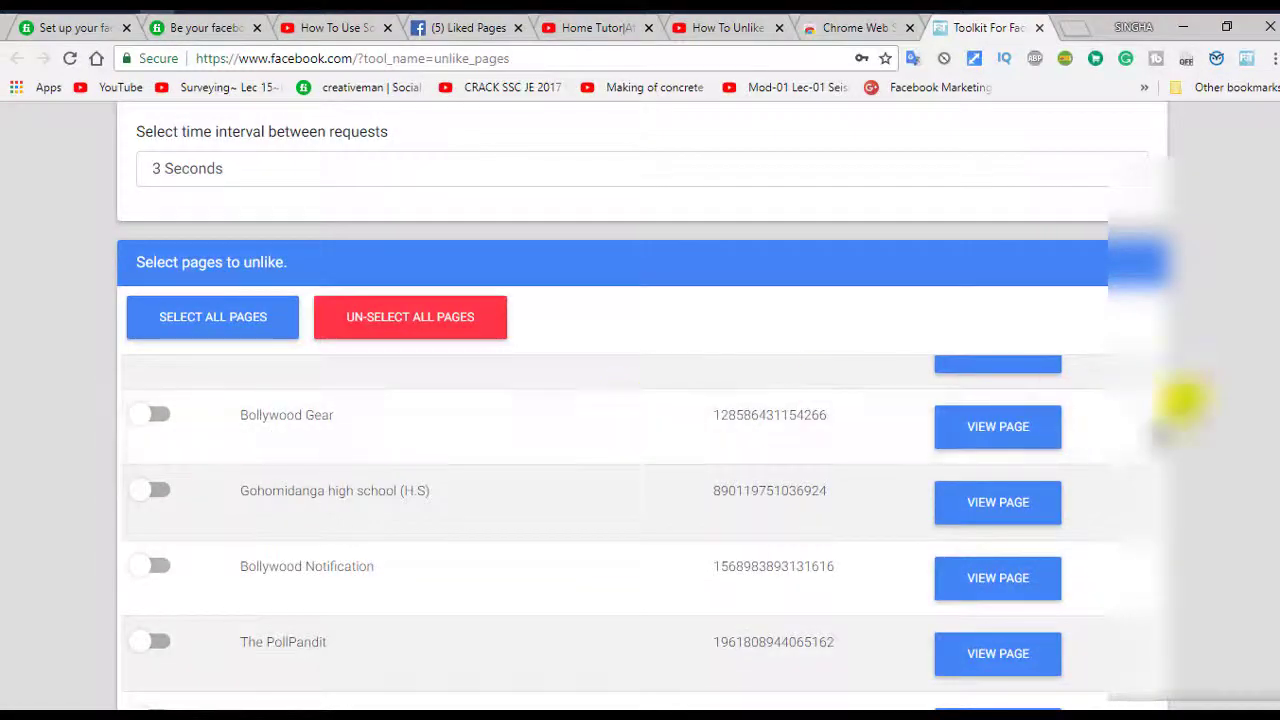
{"action": "scroll", "coordinate": [1265, 300], "scroll_direction": "down", "scroll_amount": 2}
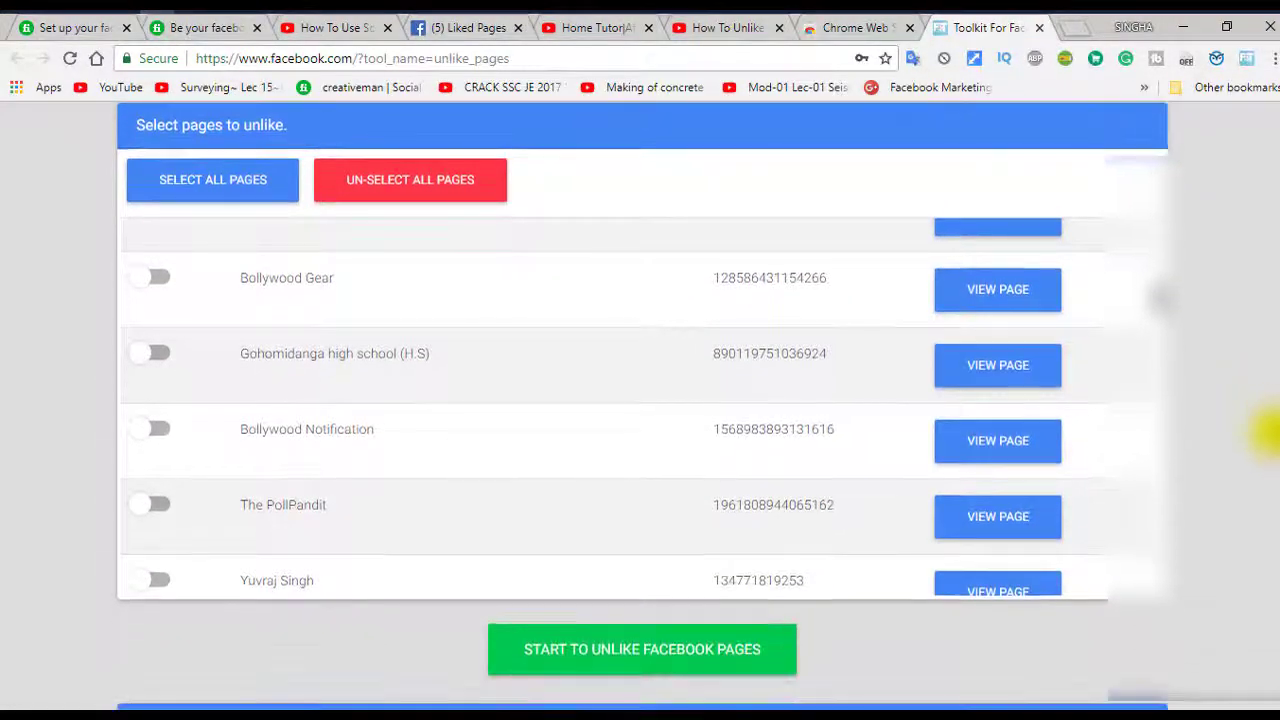
{"action": "left_click", "coordinate": [220, 180]}
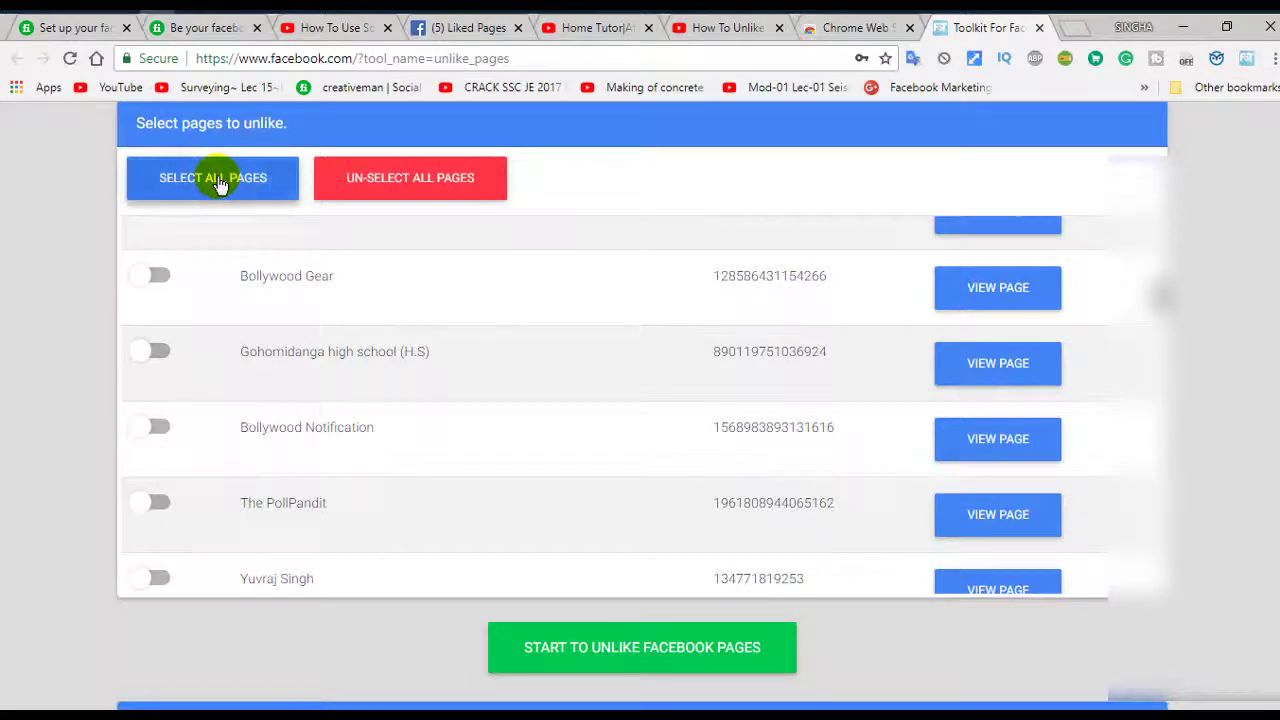
{"action": "scroll", "coordinate": [320, 390], "scroll_direction": "up", "scroll_amount": 3}
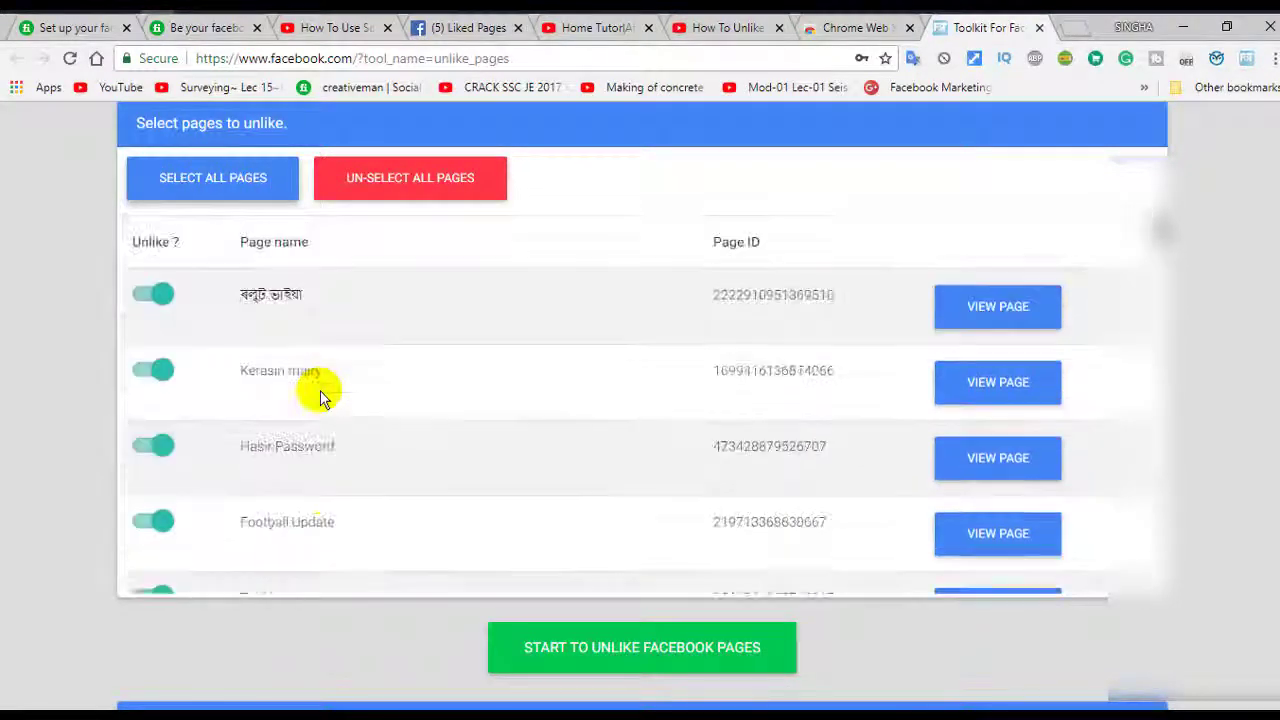
Un-select all pages in the unlike list, and select all of them again.
{"action": "left_click", "coordinate": [418, 180]}
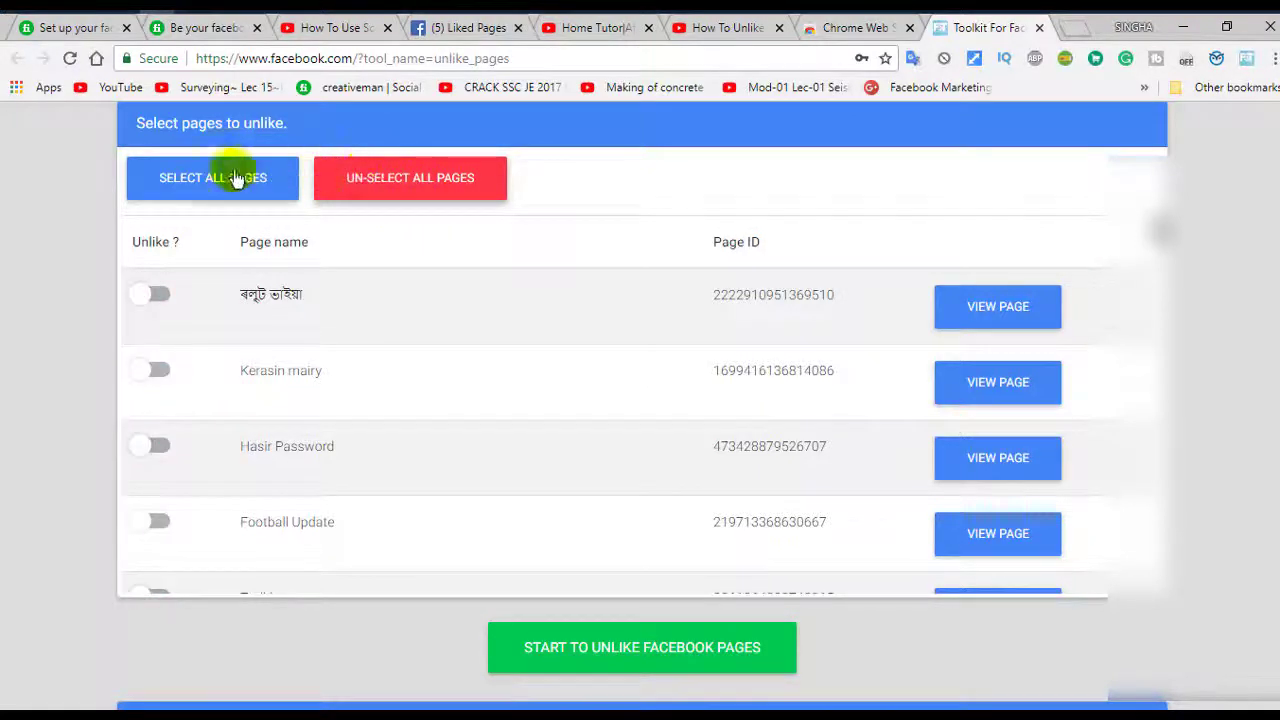
{"action": "left_click", "coordinate": [153, 180]}
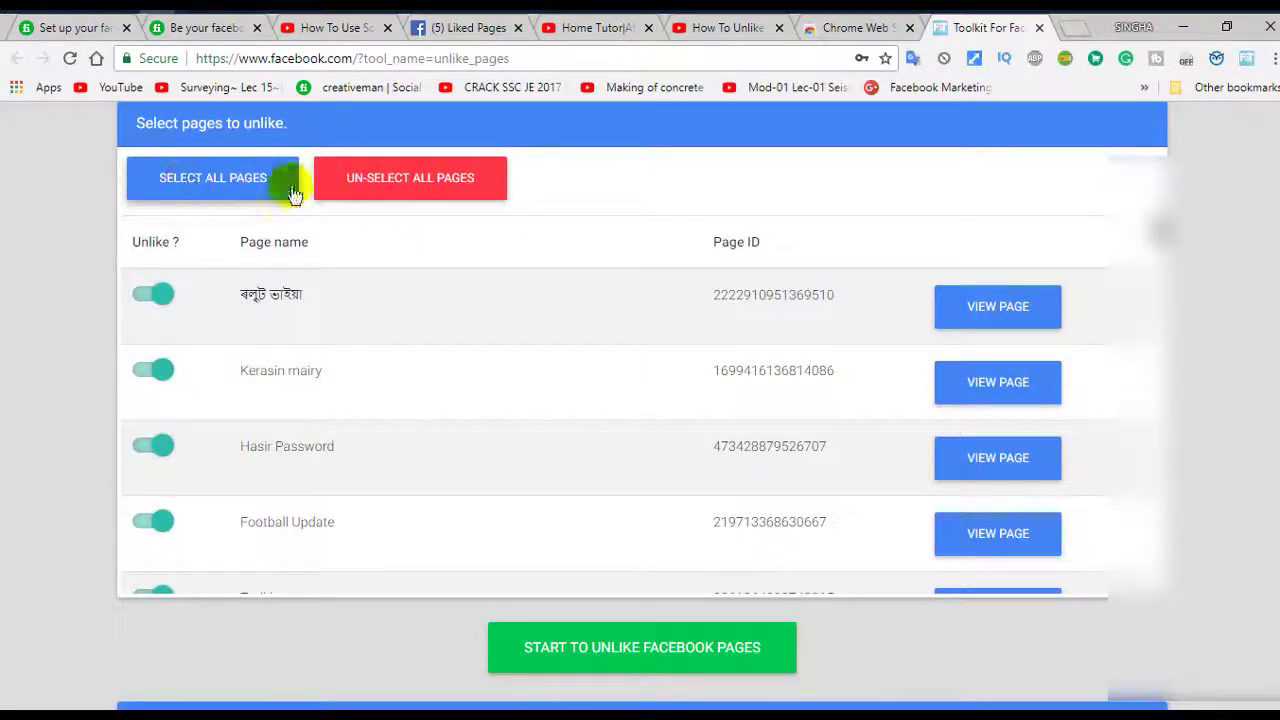
{"action": "left_click", "coordinate": [198, 182]}
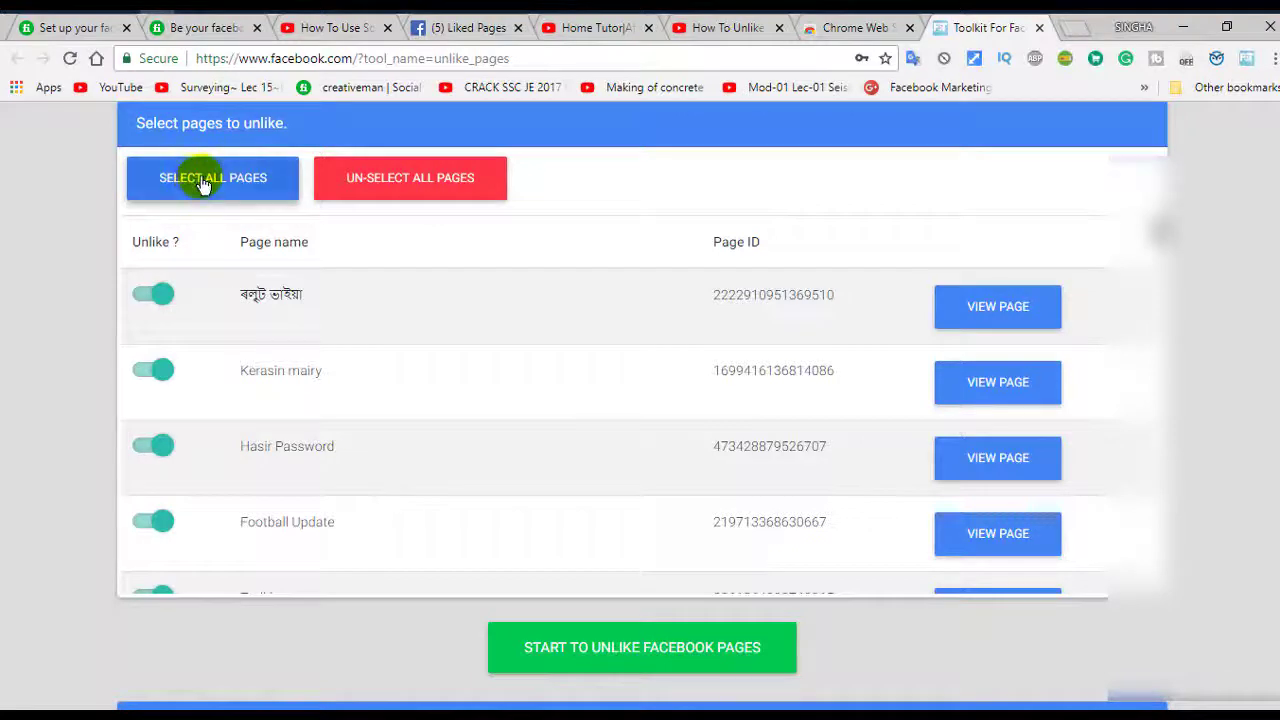
{"action": "left_click", "coordinate": [450, 182]}
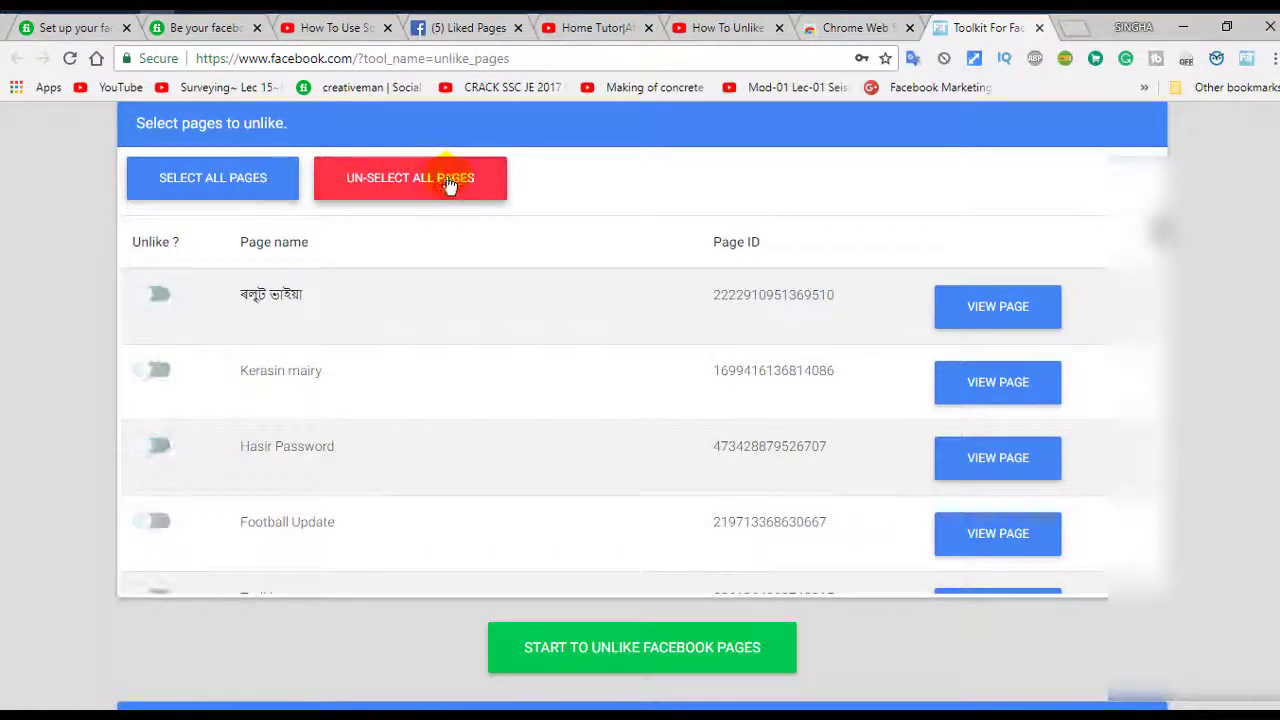
{"action": "left_click", "coordinate": [203, 188]}
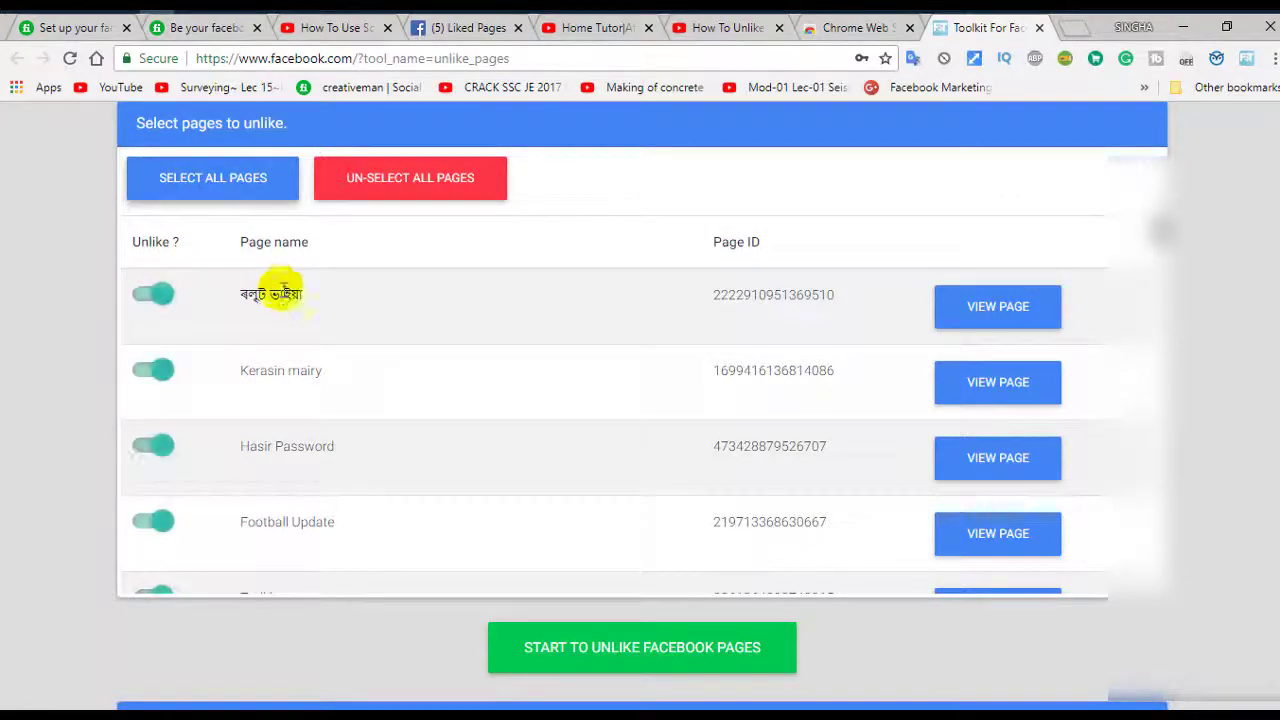
Check the selected pages down to the end of the list and start unliking them at the 3-second interval.
{"action": "scroll", "coordinate": [277, 420], "scroll_direction": "down", "scroll_amount": 5}
{"action": "scroll", "coordinate": [277, 420], "scroll_direction": "down", "scroll_amount": 15}
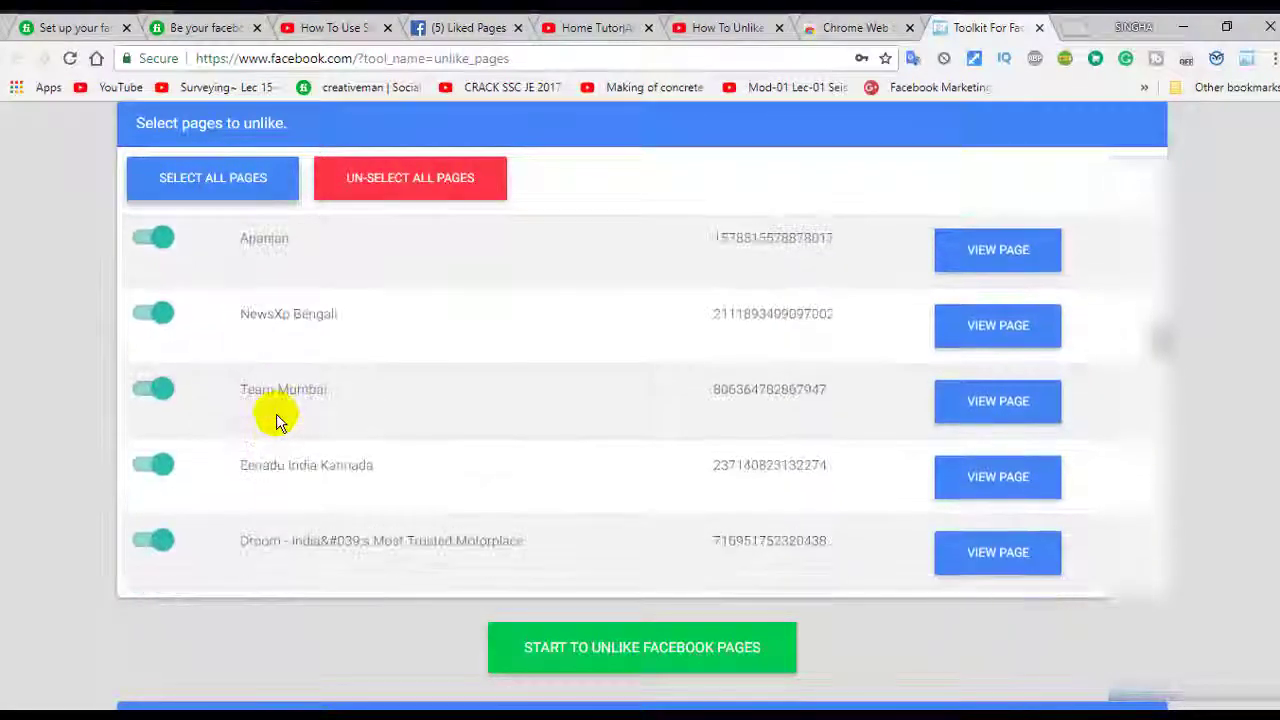
{"action": "scroll", "coordinate": [286, 430], "scroll_direction": "down", "scroll_amount": 10}
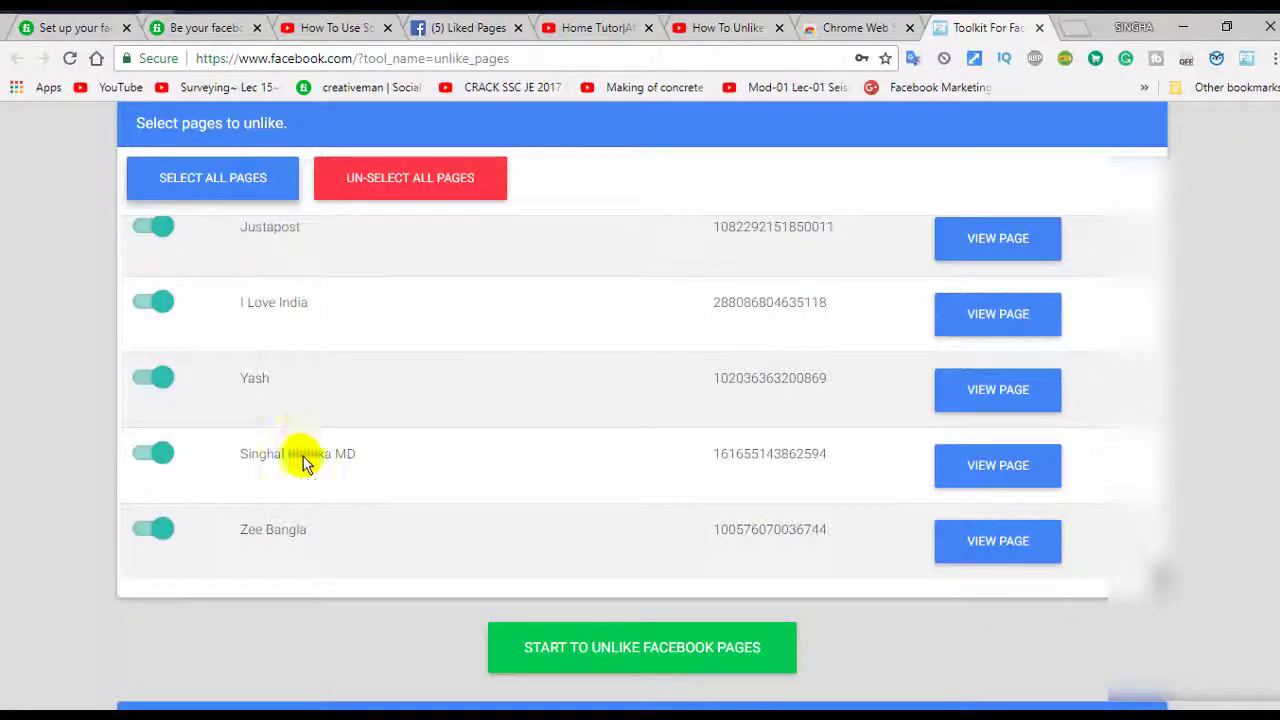
{"action": "left_click", "coordinate": [638, 657]}
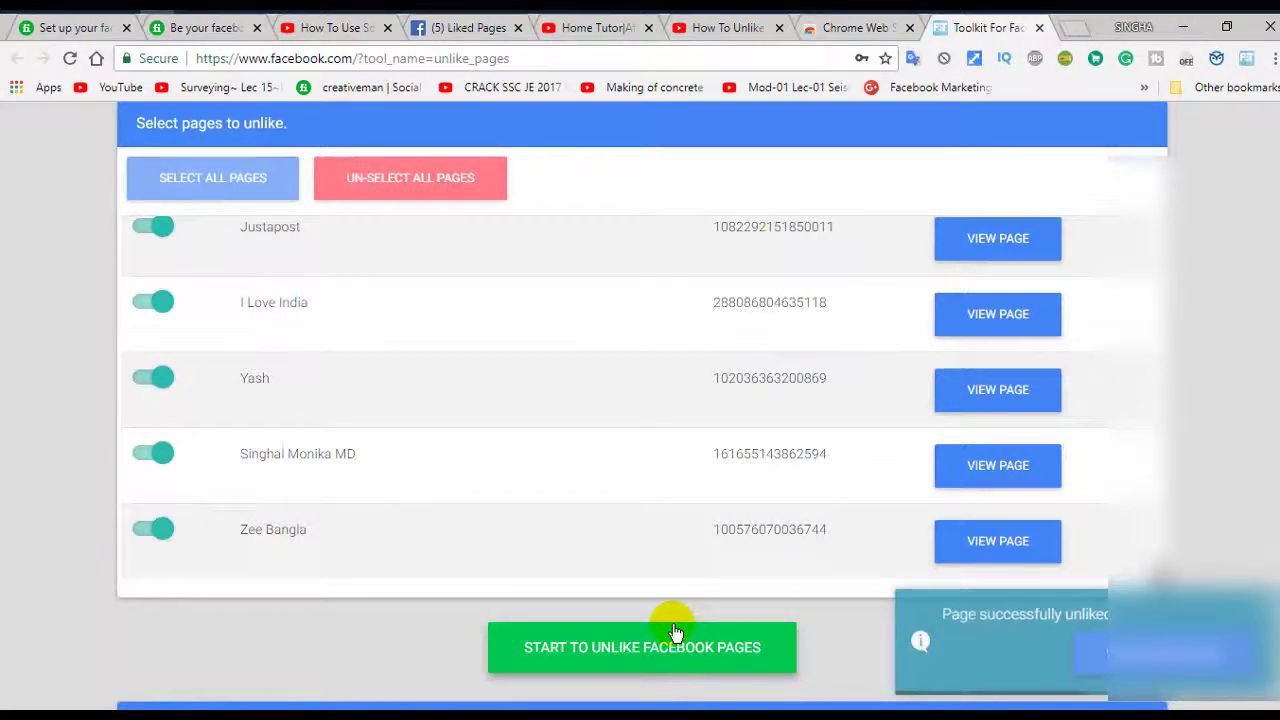
{"action": "scroll", "coordinate": [688, 616], "scroll_direction": "up", "scroll_amount": 5}
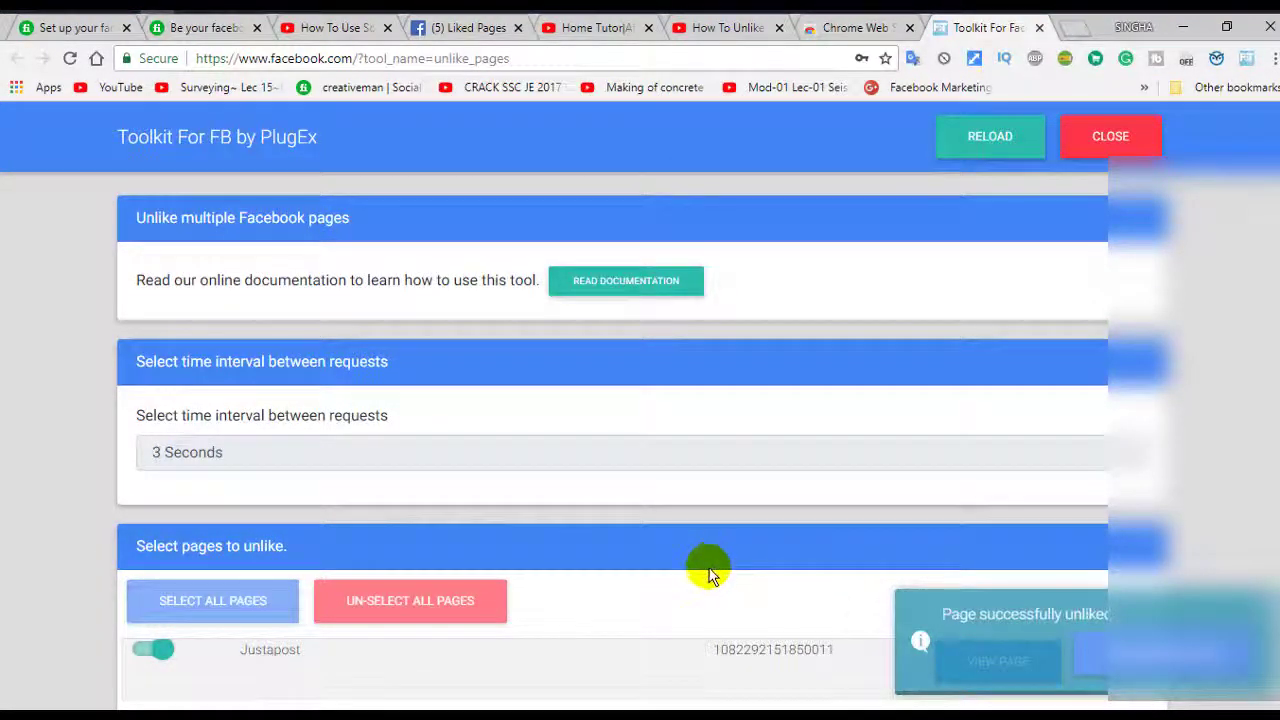
{"action": "scroll", "coordinate": [712, 568], "scroll_direction": "down", "scroll_amount": 6}
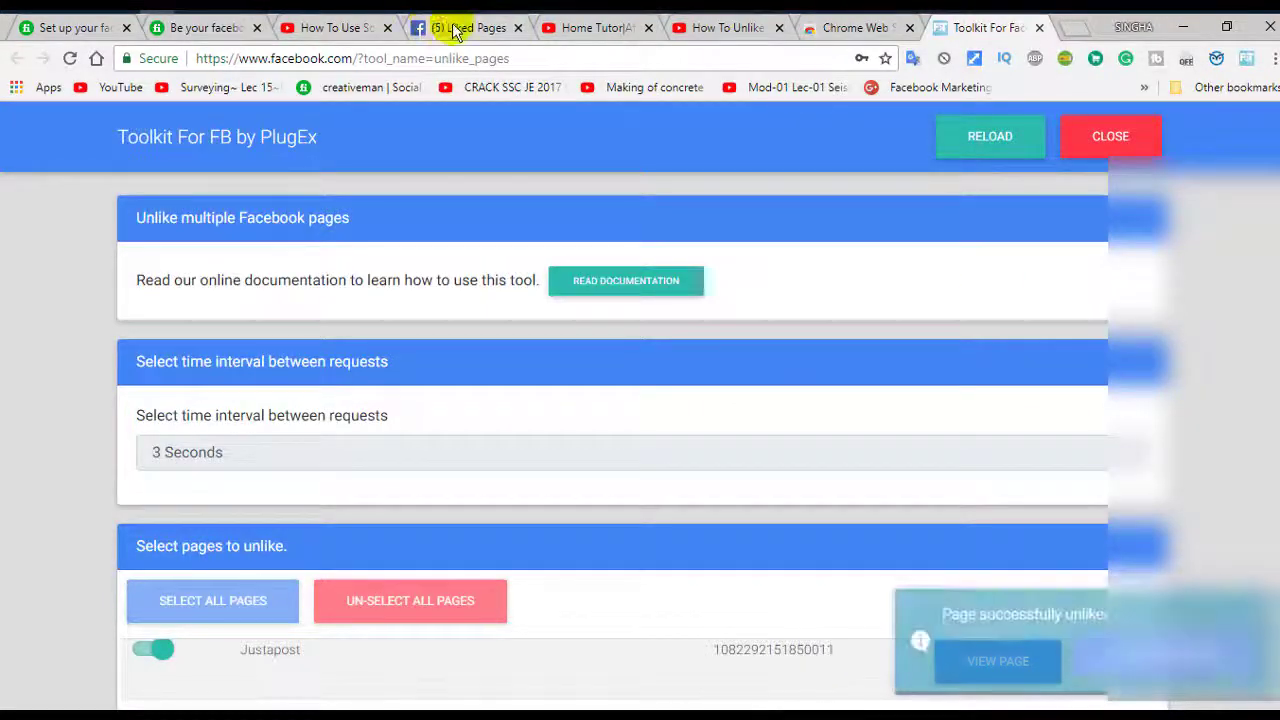
Refresh Facebook's Liked Pages list and look through the remaining pages to its end.
{"action": "left_click", "coordinate": [450, 28]}
{"action": "scroll", "coordinate": [470, 212], "scroll_direction": "up", "scroll_amount": 5}
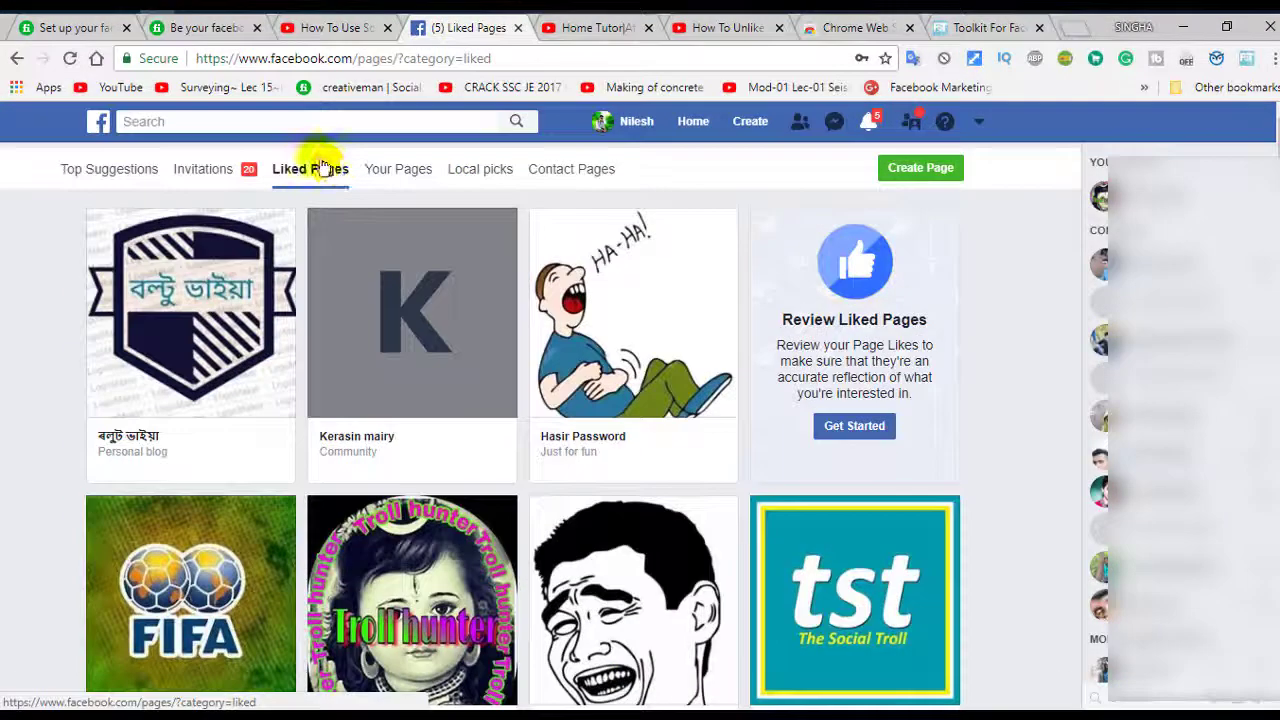
{"action": "left_click", "coordinate": [316, 172]}
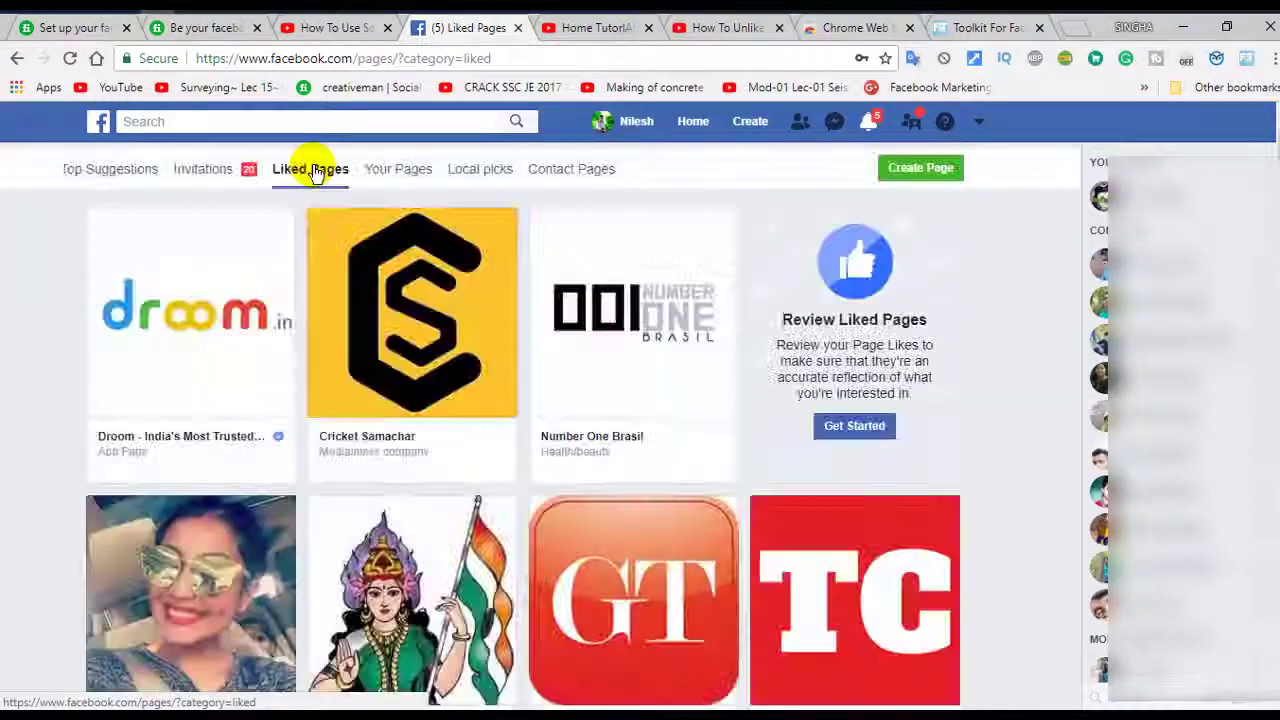
{"action": "left_click", "coordinate": [316, 172]}
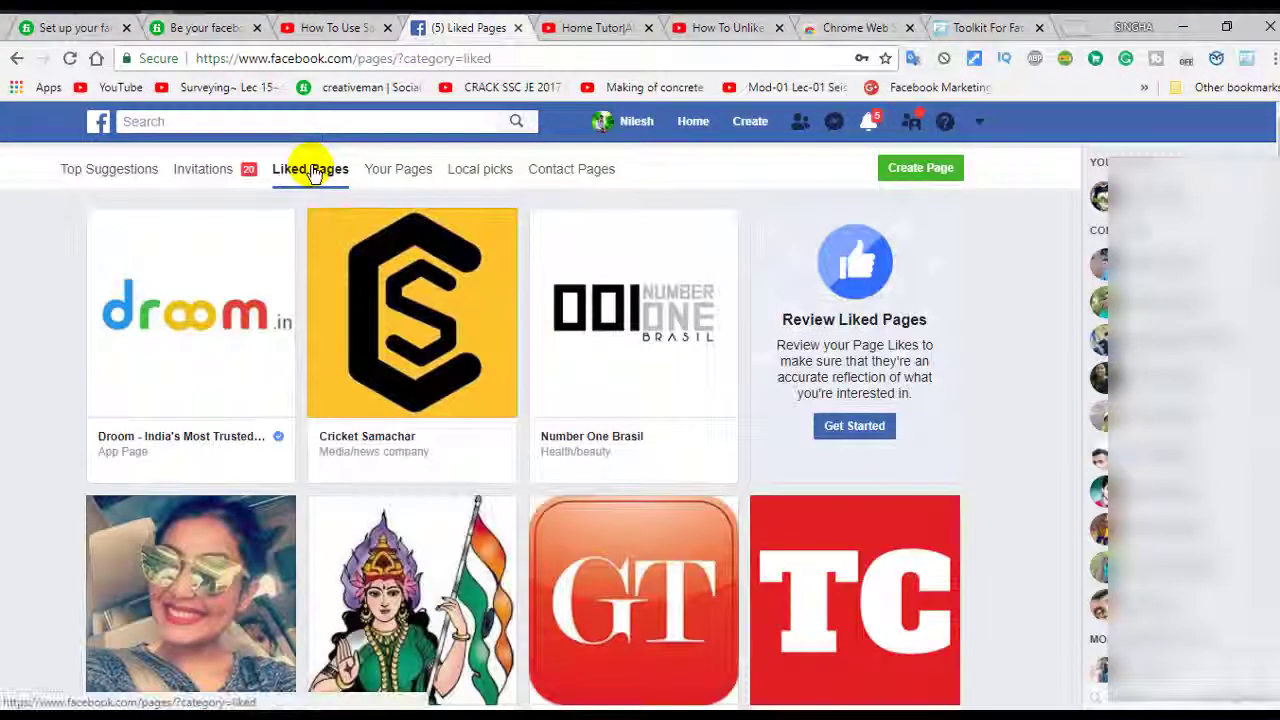
{"action": "scroll", "coordinate": [445, 345], "scroll_direction": "down", "scroll_amount": 15}
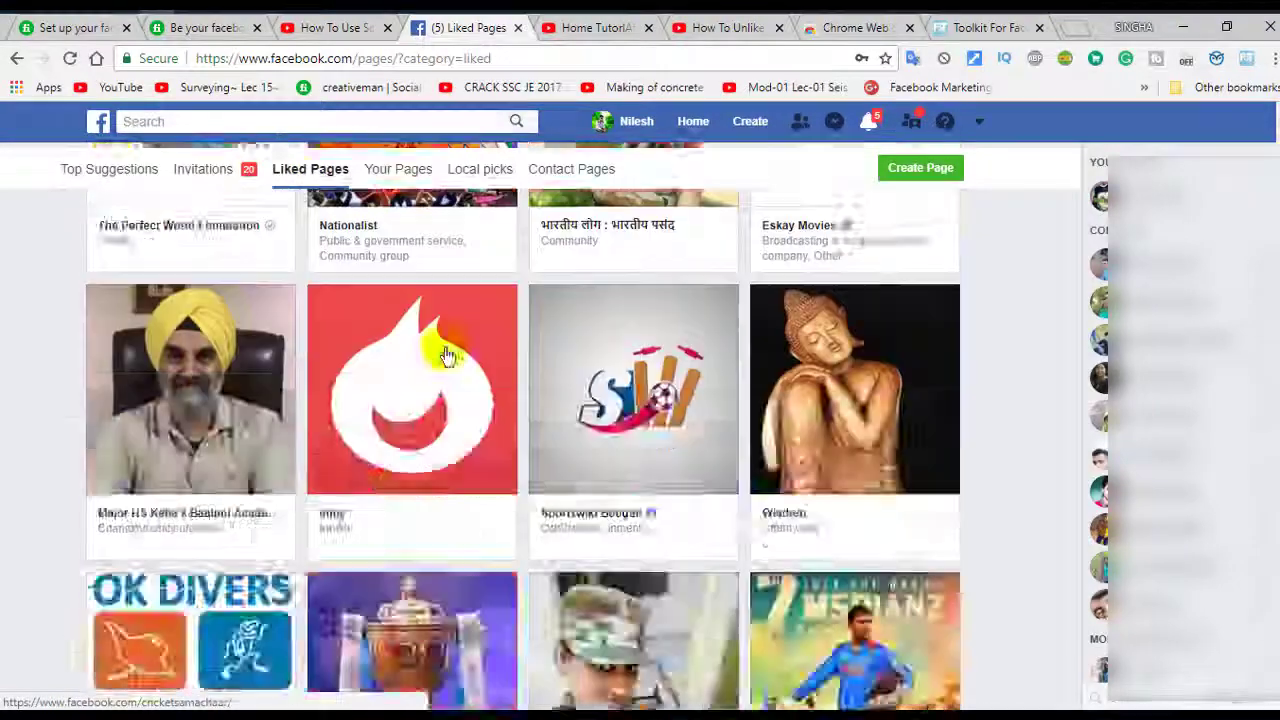
{"action": "scroll", "coordinate": [446, 343], "scroll_direction": "down", "scroll_amount": 15}
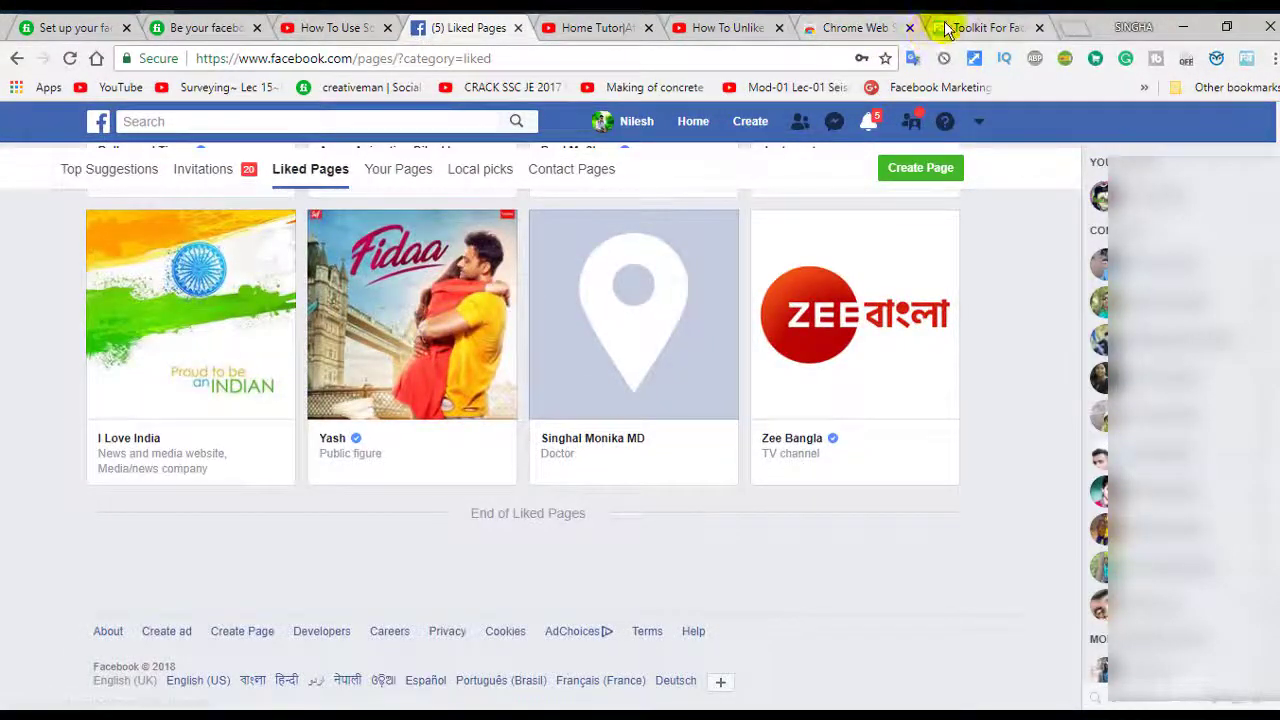
Return to the unlike tool and examine its event log for the progress of the unliking.
{"action": "left_click", "coordinate": [945, 25]}
{"action": "scroll", "coordinate": [620, 400], "scroll_direction": "down", "scroll_amount": 3}
{"action": "scroll", "coordinate": [597, 400], "scroll_direction": "down", "scroll_amount": 3}
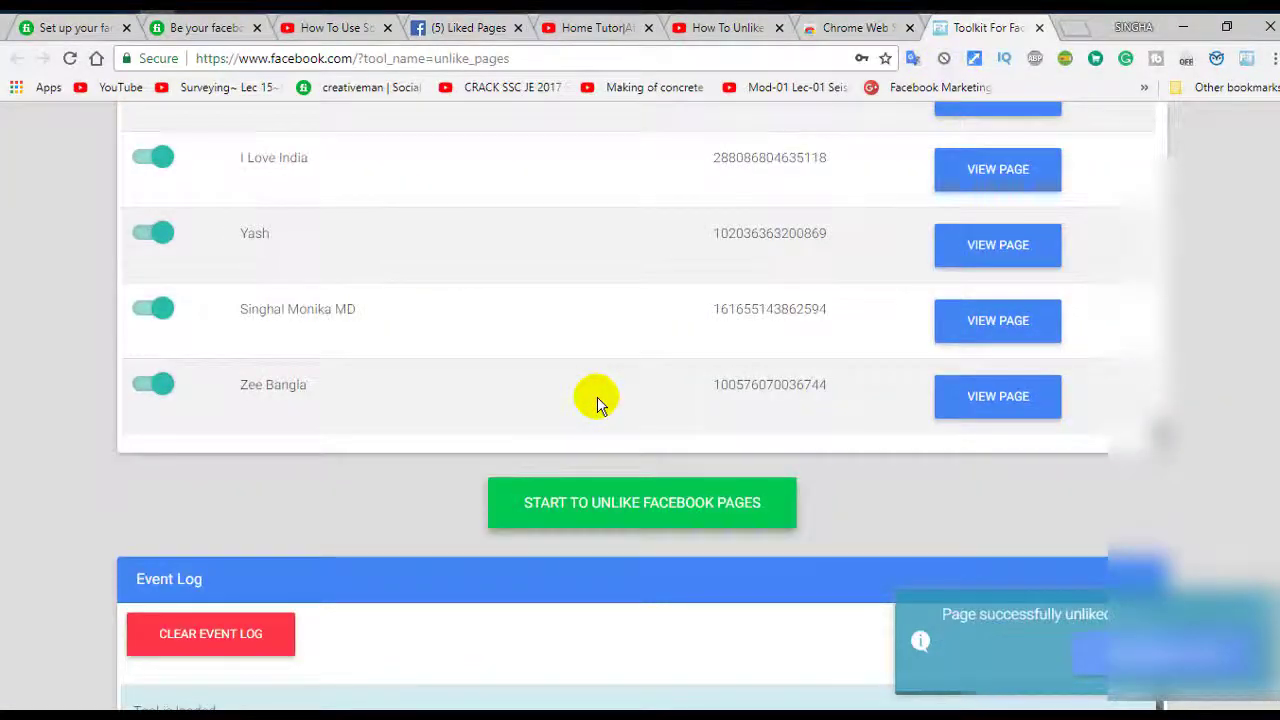
{"action": "scroll", "coordinate": [683, 494], "scroll_direction": "down", "scroll_amount": 3}
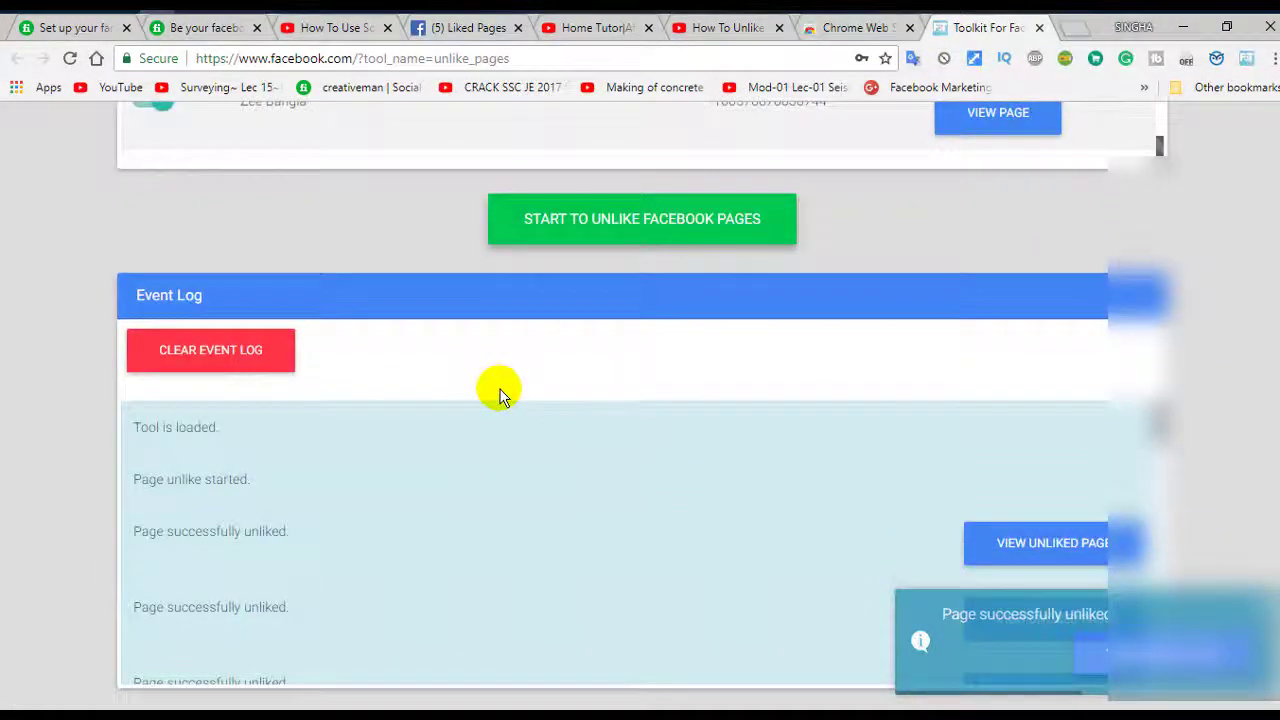
{"action": "scroll", "coordinate": [497, 383], "scroll_direction": "down", "scroll_amount": 1}
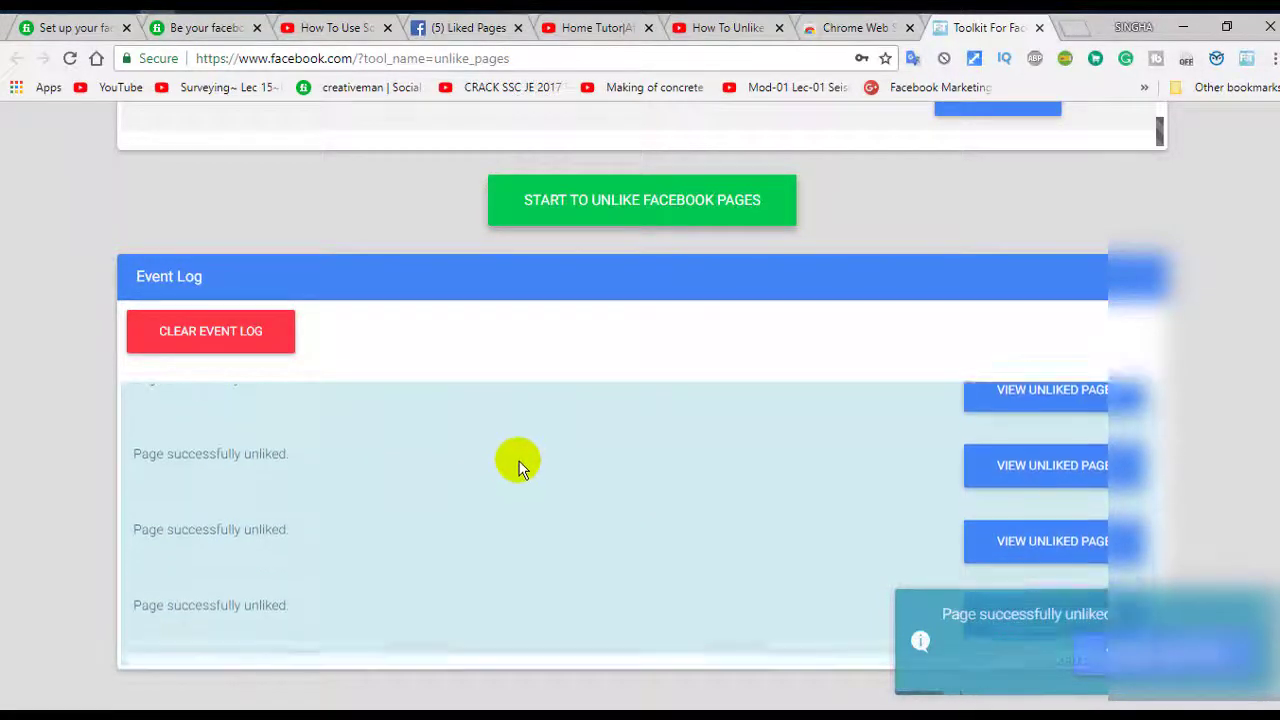
Reload Facebook's Liked Pages once more to check which pages remain, and go back to the unlike tool.
{"action": "left_click", "coordinate": [452, 30]}
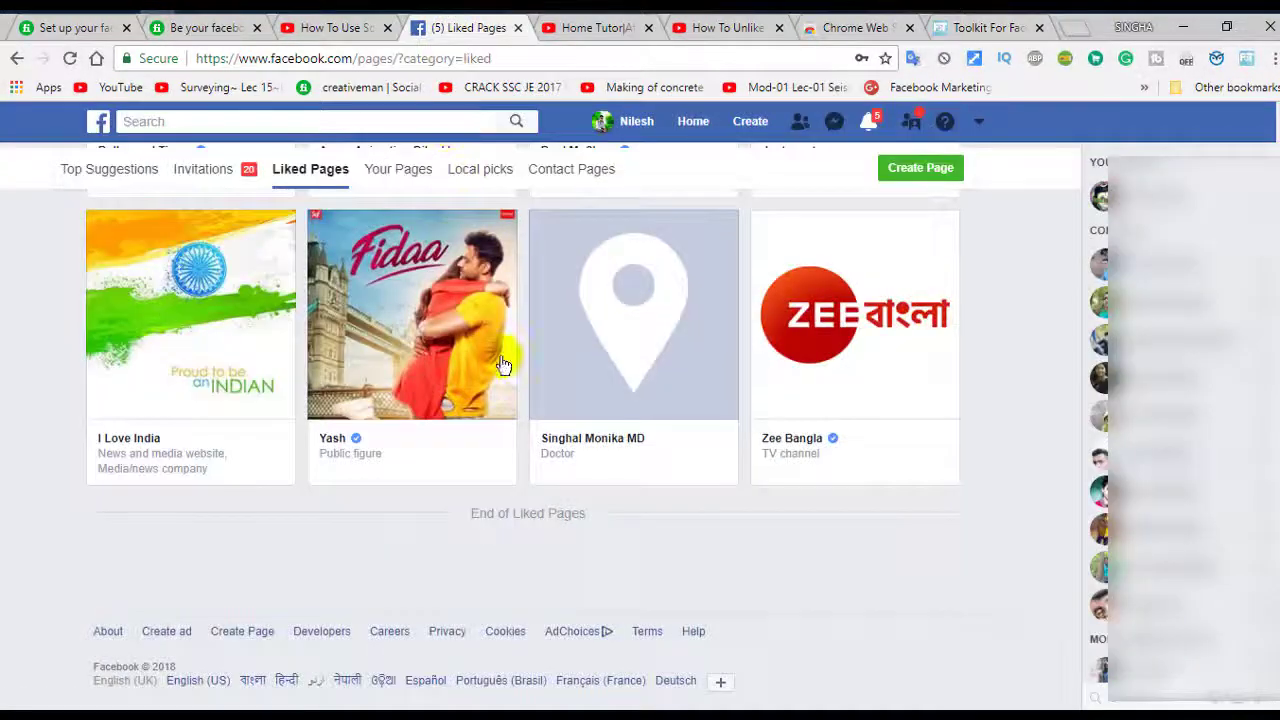
{"action": "scroll", "coordinate": [500, 366], "scroll_direction": "up", "scroll_amount": 10}
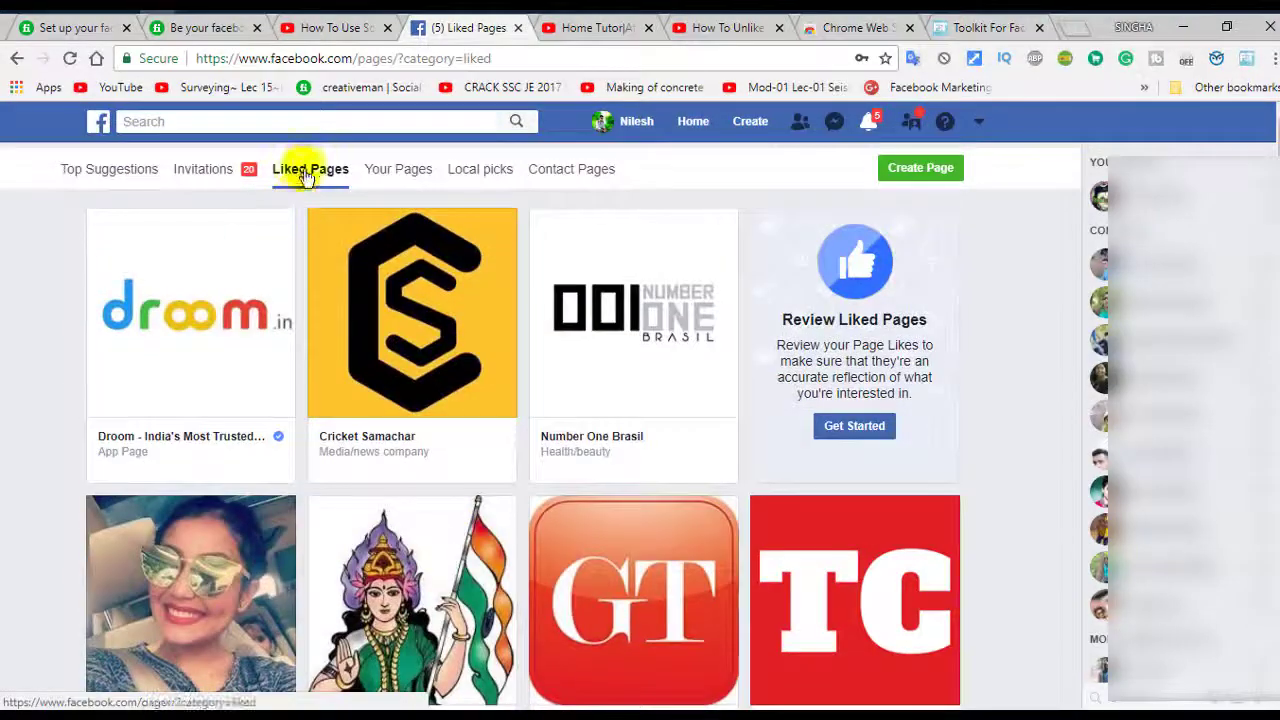
{"action": "left_click", "coordinate": [308, 172]}
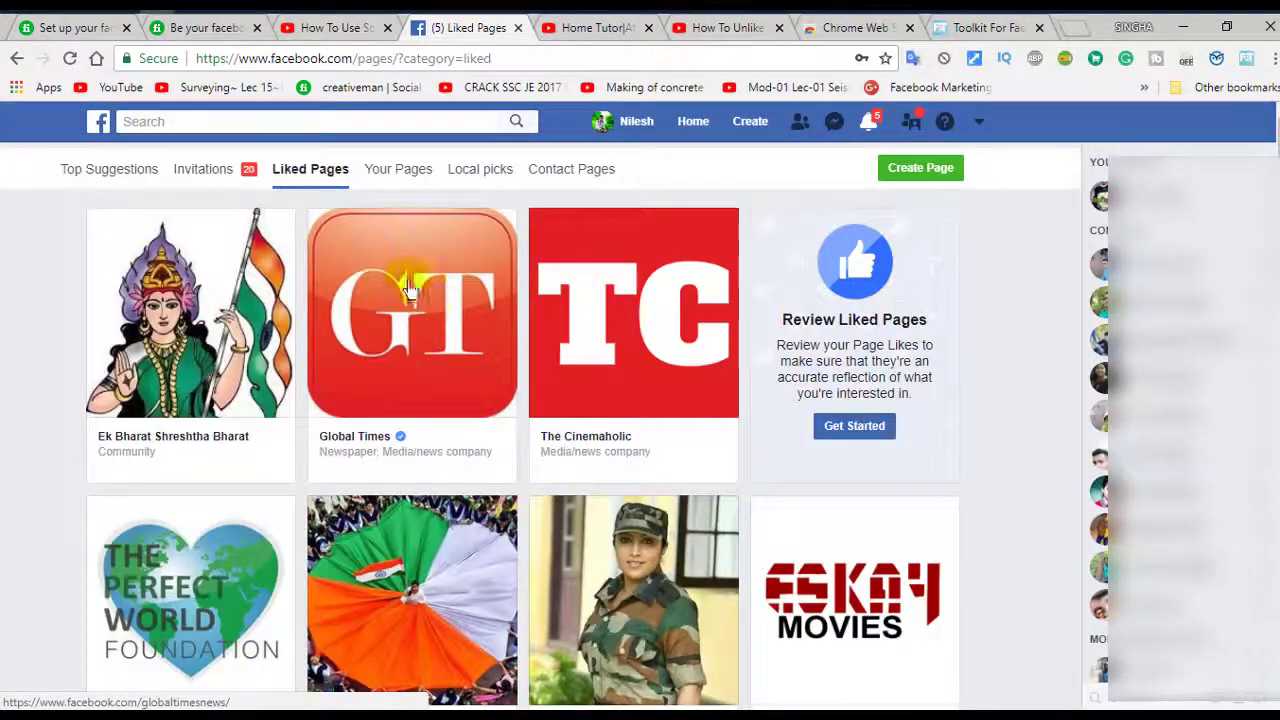
{"action": "left_click", "coordinate": [995, 27]}
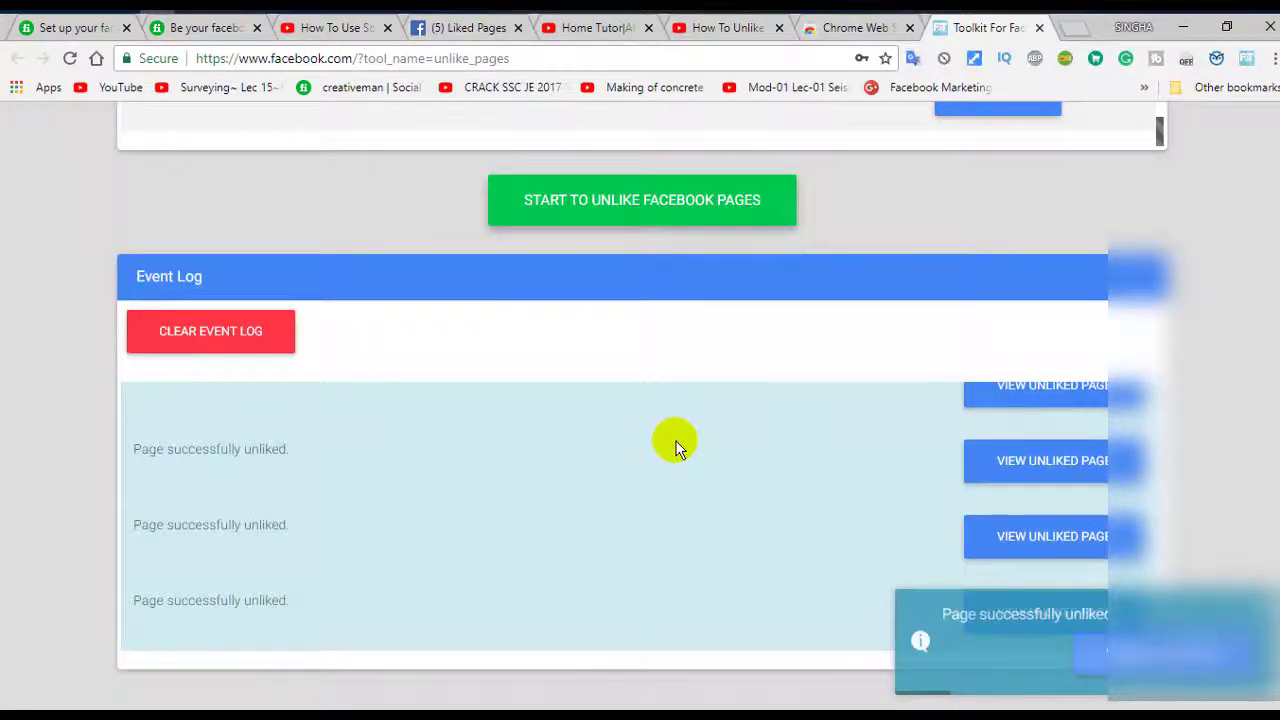
Switch to Facebook's Liked Pages, refresh the list and look through the remaining pages to its end.
{"action": "scroll", "coordinate": [680, 430], "scroll_direction": "up", "scroll_amount": 10}
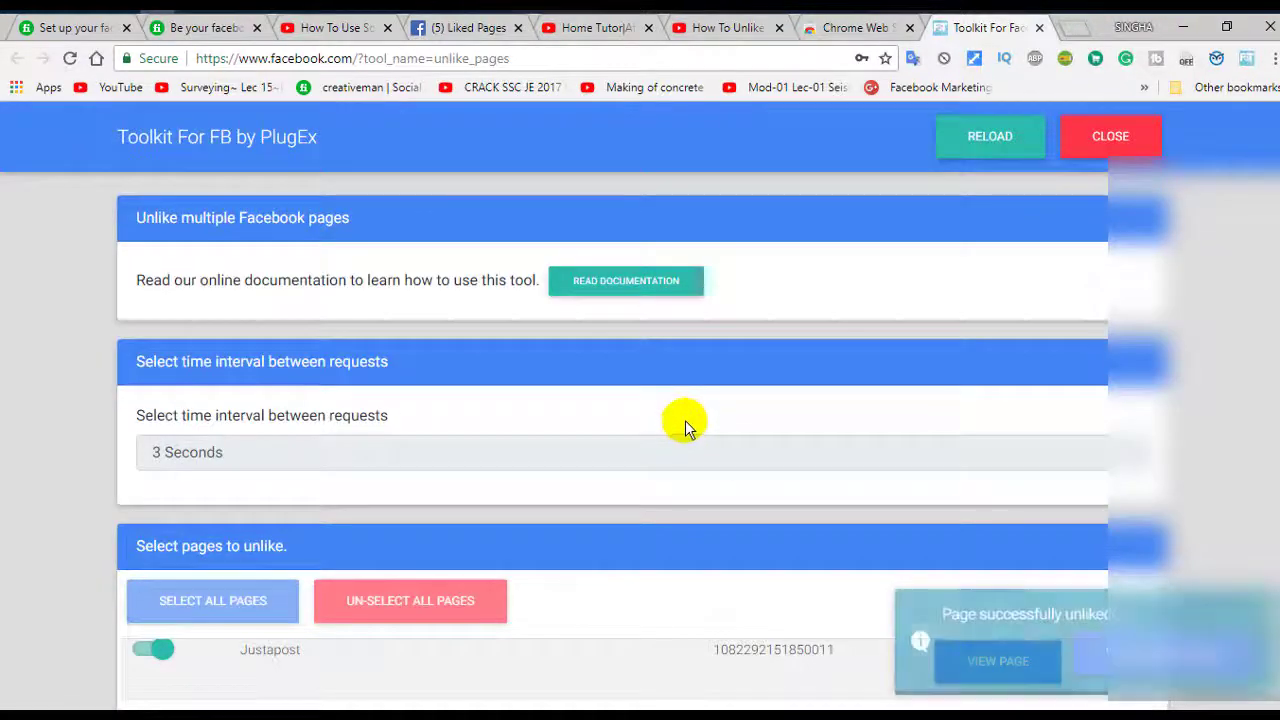
{"action": "left_click", "coordinate": [463, 28]}
{"action": "scroll", "coordinate": [605, 430], "scroll_direction": "down", "scroll_amount": 10}
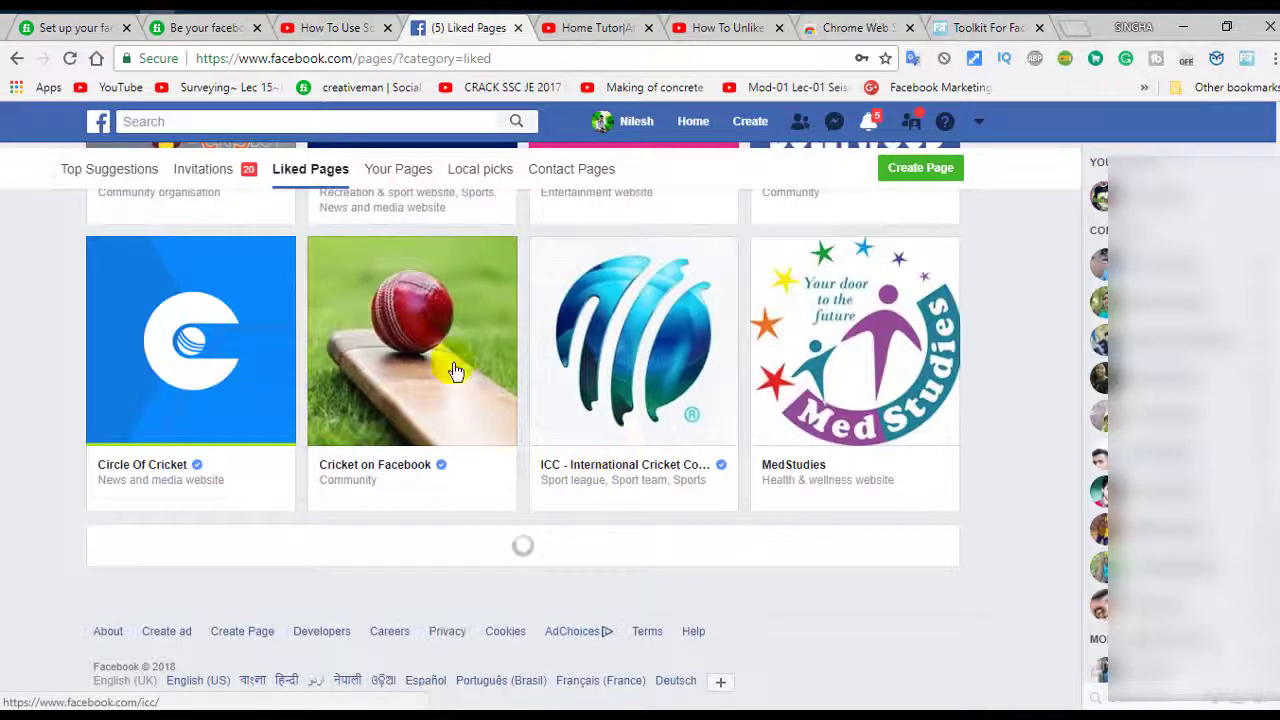
{"action": "left_click", "coordinate": [70, 57]}
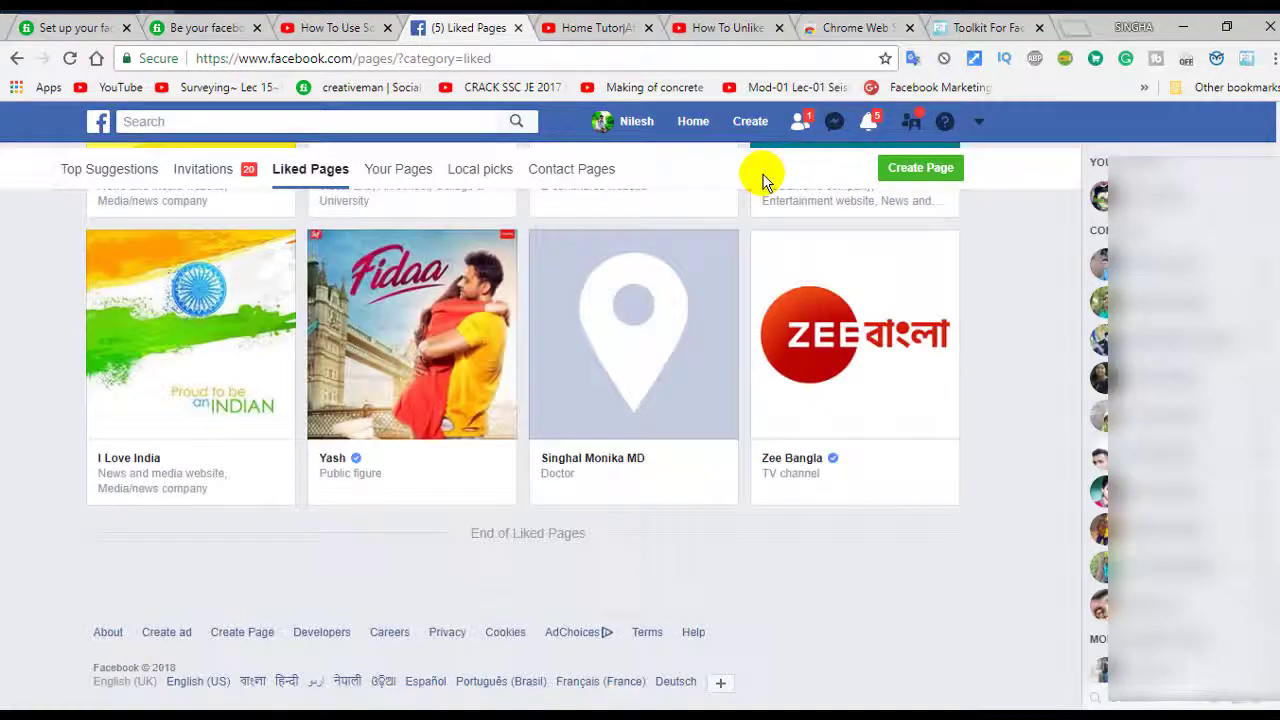
{"action": "scroll", "coordinate": [700, 357], "scroll_direction": "up", "scroll_amount": 10}
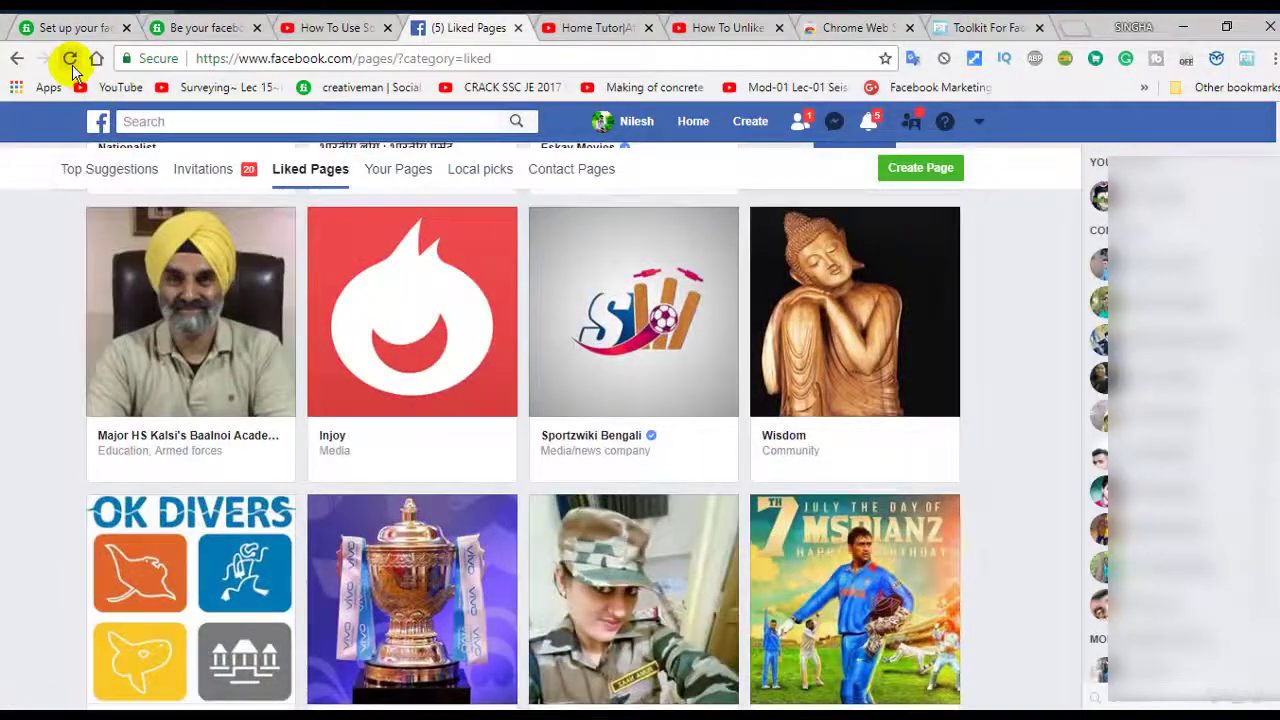
Refresh the Liked Pages list again and check the unlike tool's latest notification while it loads.
{"action": "left_click", "coordinate": [70, 60]}
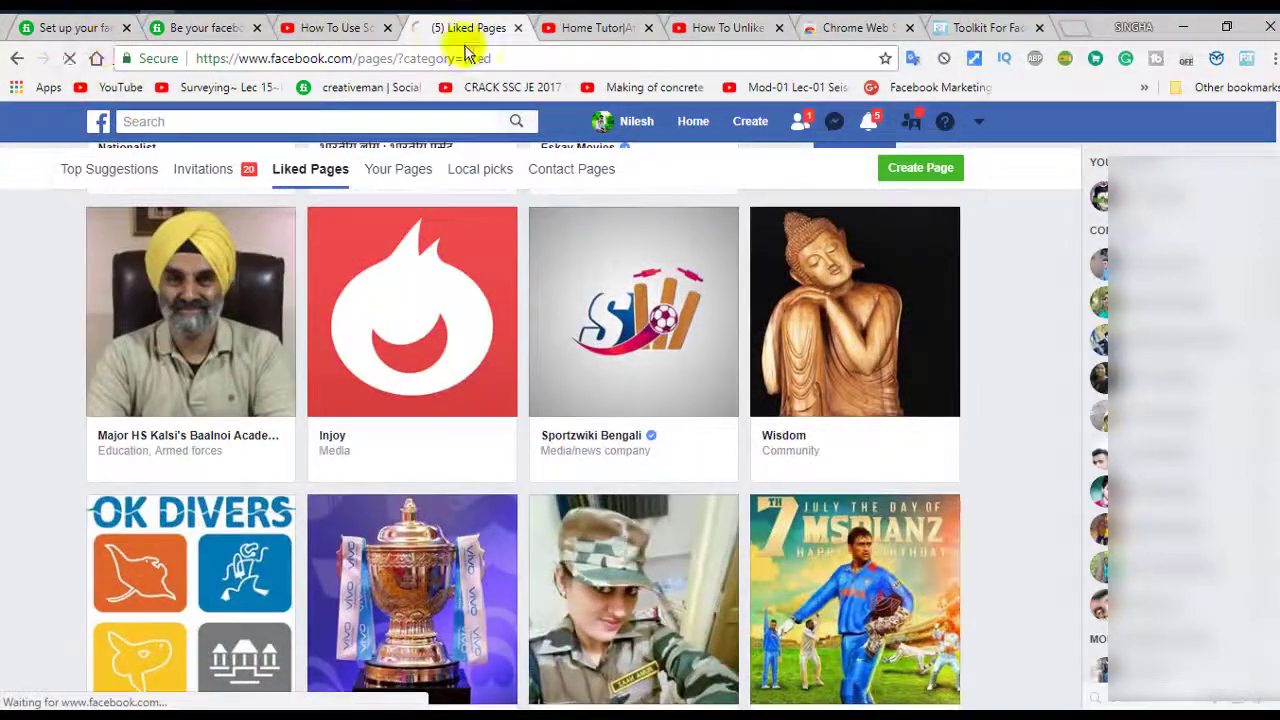
{"action": "left_click", "coordinate": [962, 28]}
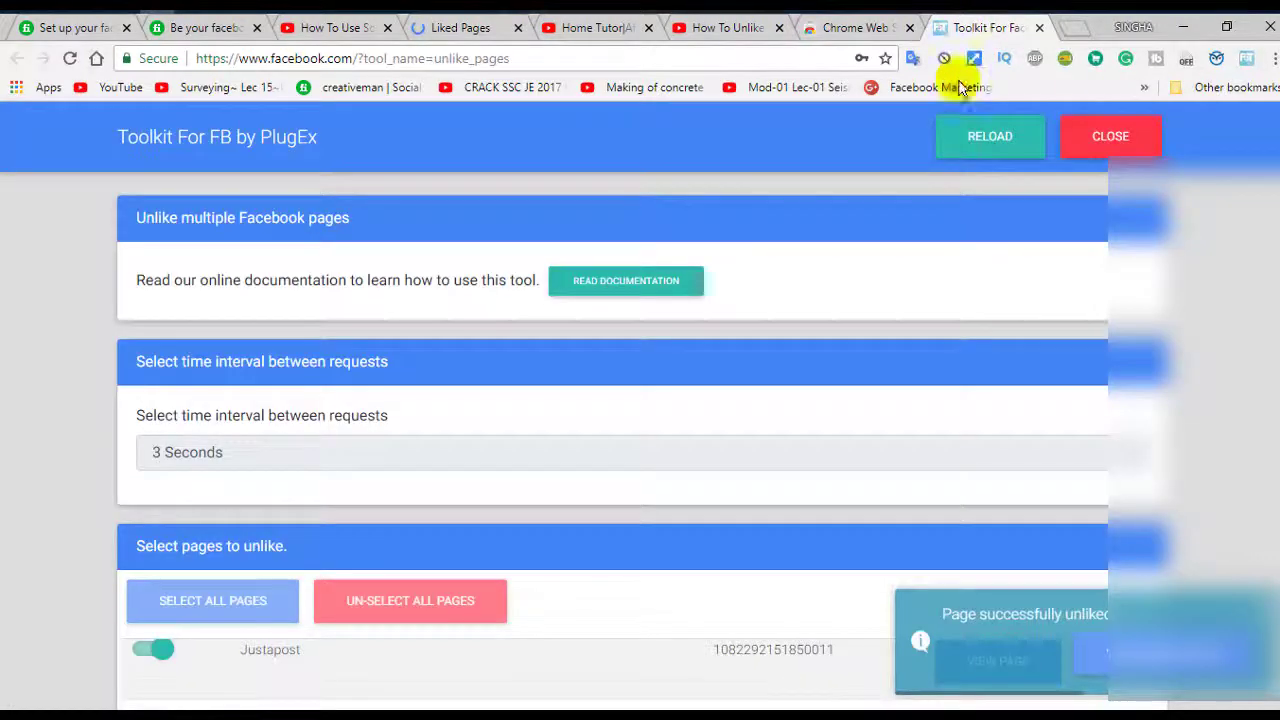
{"action": "left_click", "coordinate": [1074, 640]}
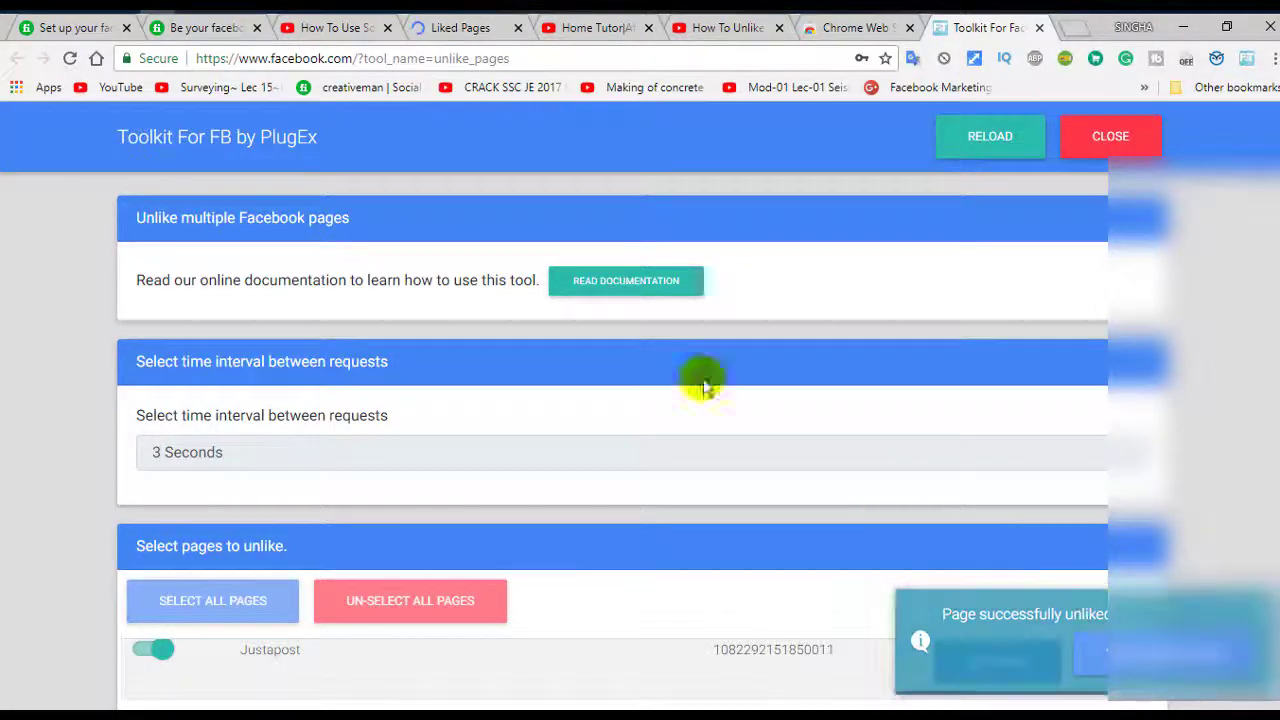
Go back to Liked Pages and look through the refreshed list from its start to its end.
{"action": "left_click", "coordinate": [440, 30]}
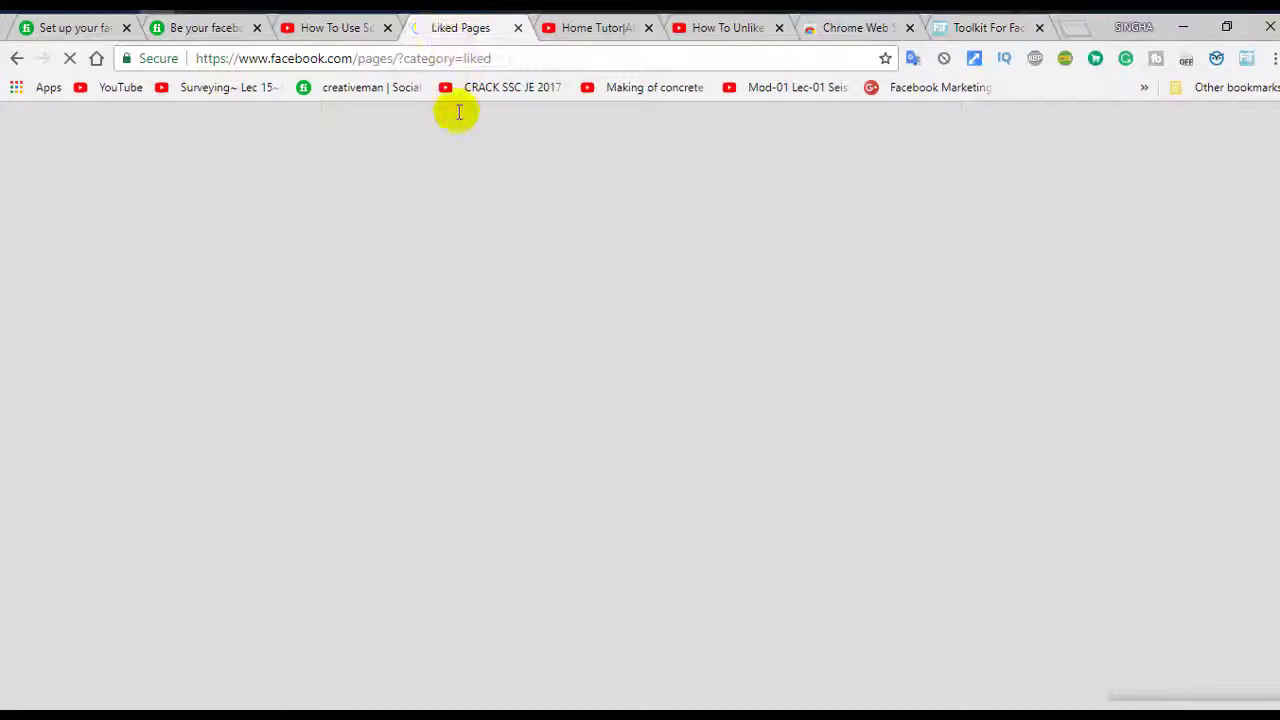
{"action": "scroll", "coordinate": [419, 226], "scroll_direction": "down", "scroll_amount": 9}
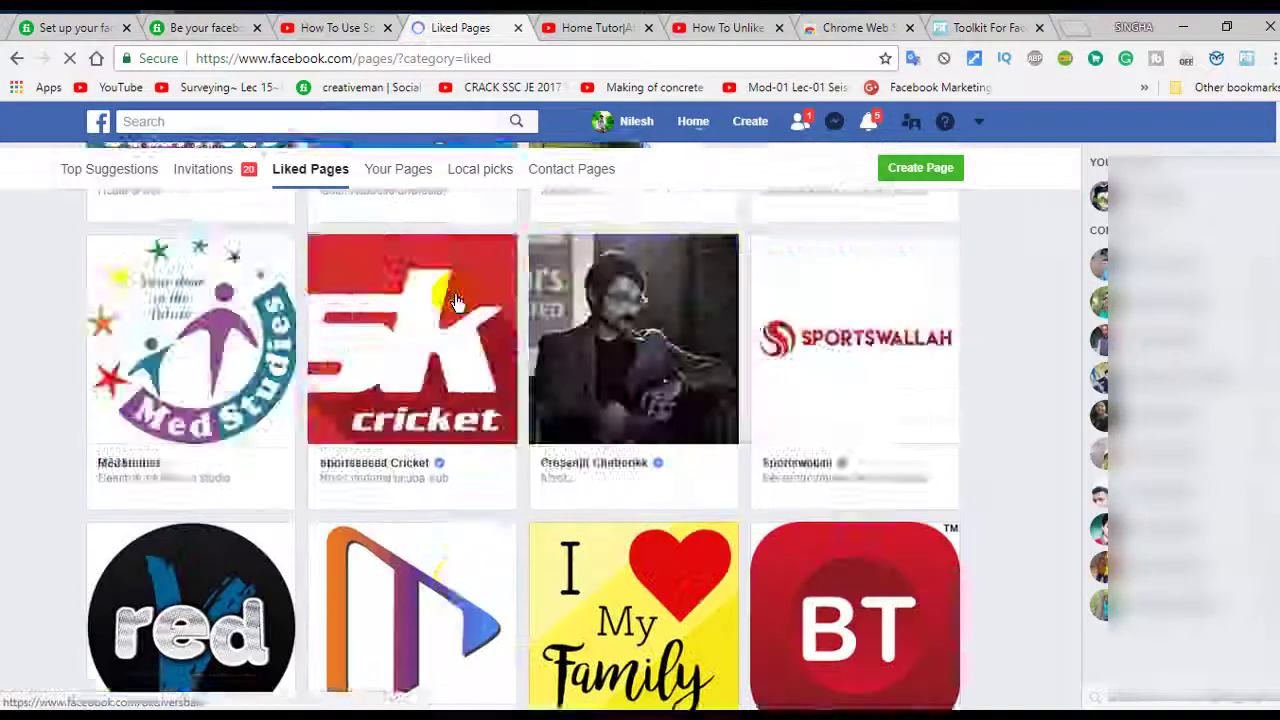
{"action": "scroll", "coordinate": [457, 300], "scroll_direction": "up", "scroll_amount": 11}
{"action": "scroll", "coordinate": [462, 303], "scroll_direction": "down", "scroll_amount": 10}
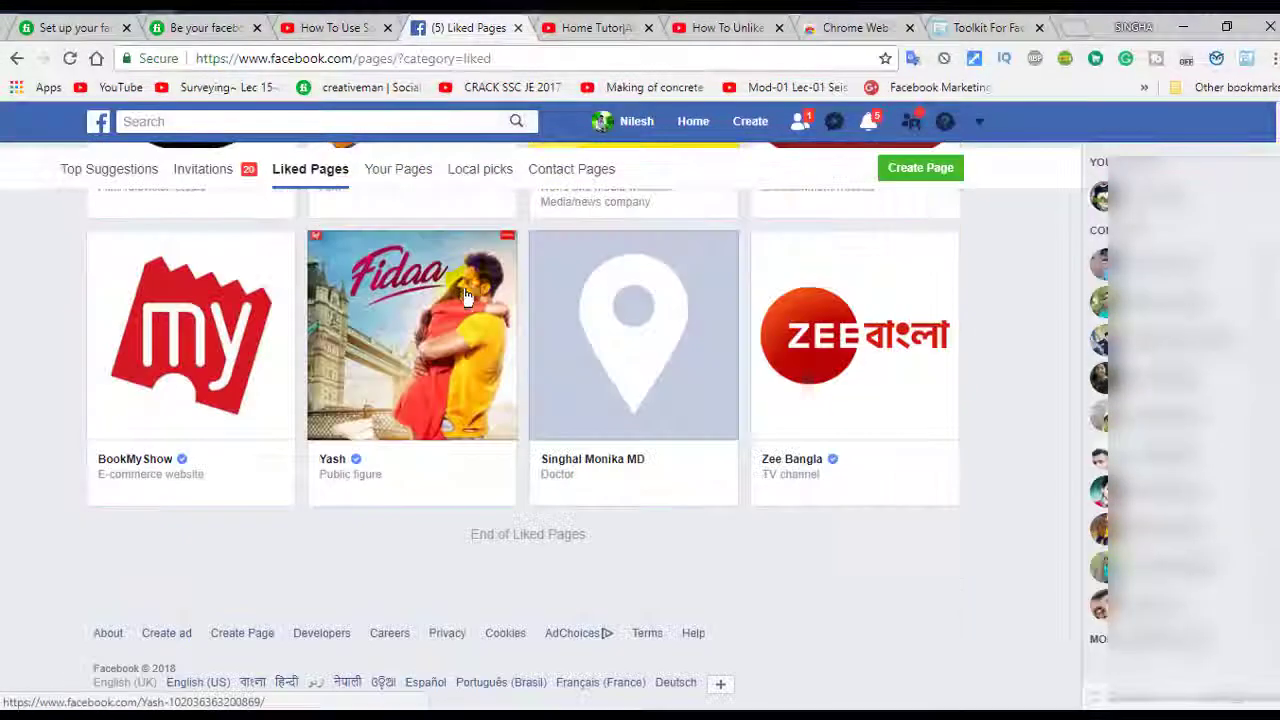
{"action": "scroll", "coordinate": [470, 290], "scroll_direction": "up", "scroll_amount": 10}
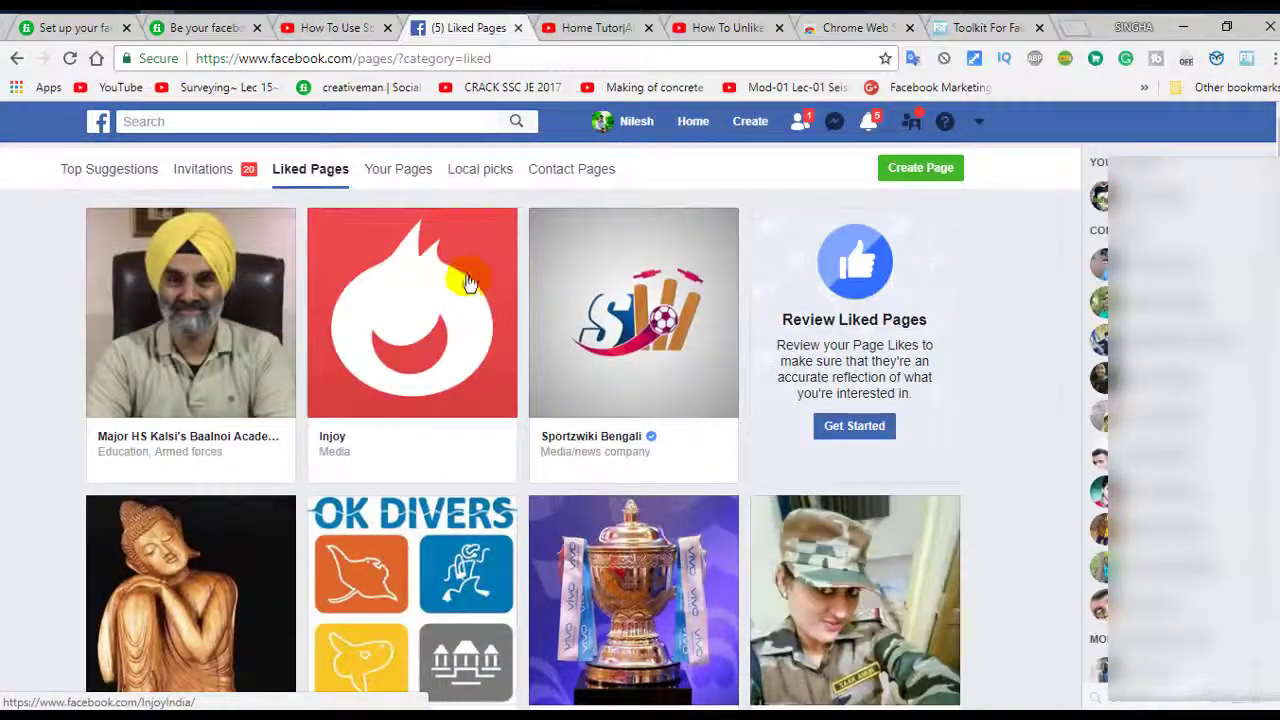
{"action": "scroll", "coordinate": [463, 277], "scroll_direction": "down", "scroll_amount": 4}
{"action": "scroll", "coordinate": [463, 277], "scroll_direction": "up", "scroll_amount": 4}
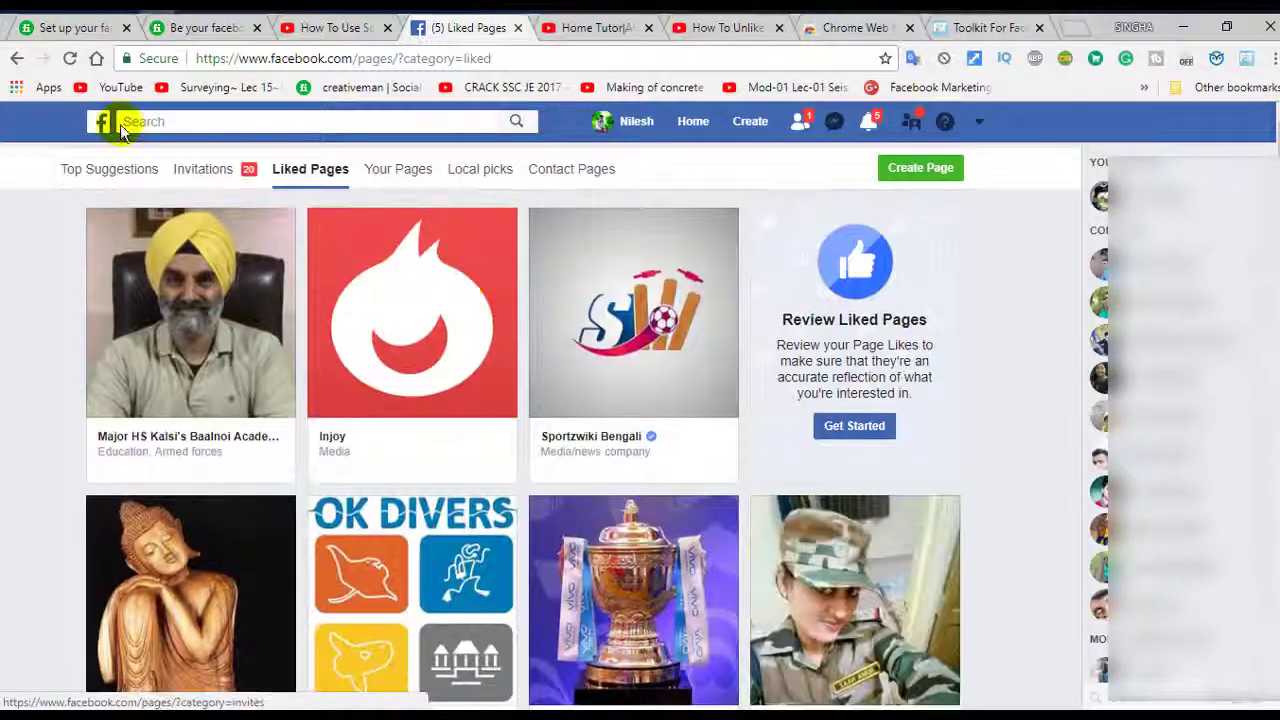
Reload Liked Pages once more and examine which pages remain down to the end of the list.
{"action": "left_click", "coordinate": [69, 61]}
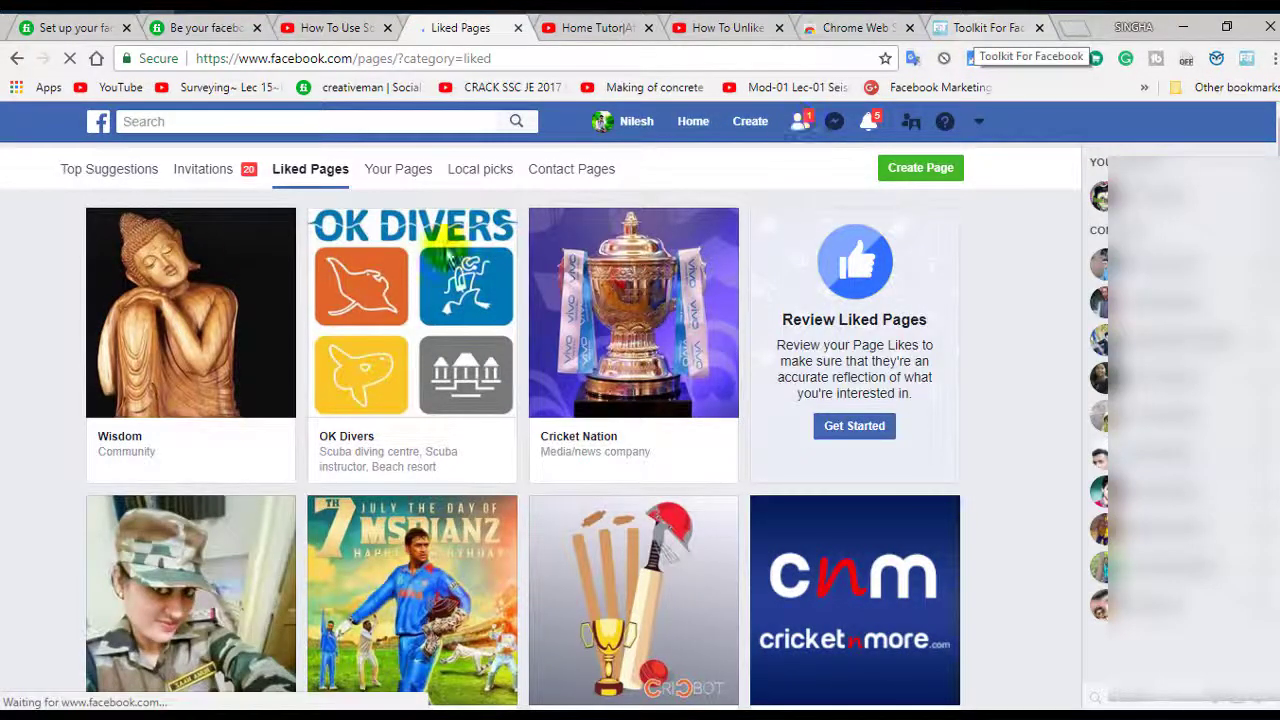
{"action": "scroll", "coordinate": [150, 375], "scroll_direction": "down", "scroll_amount": 5}
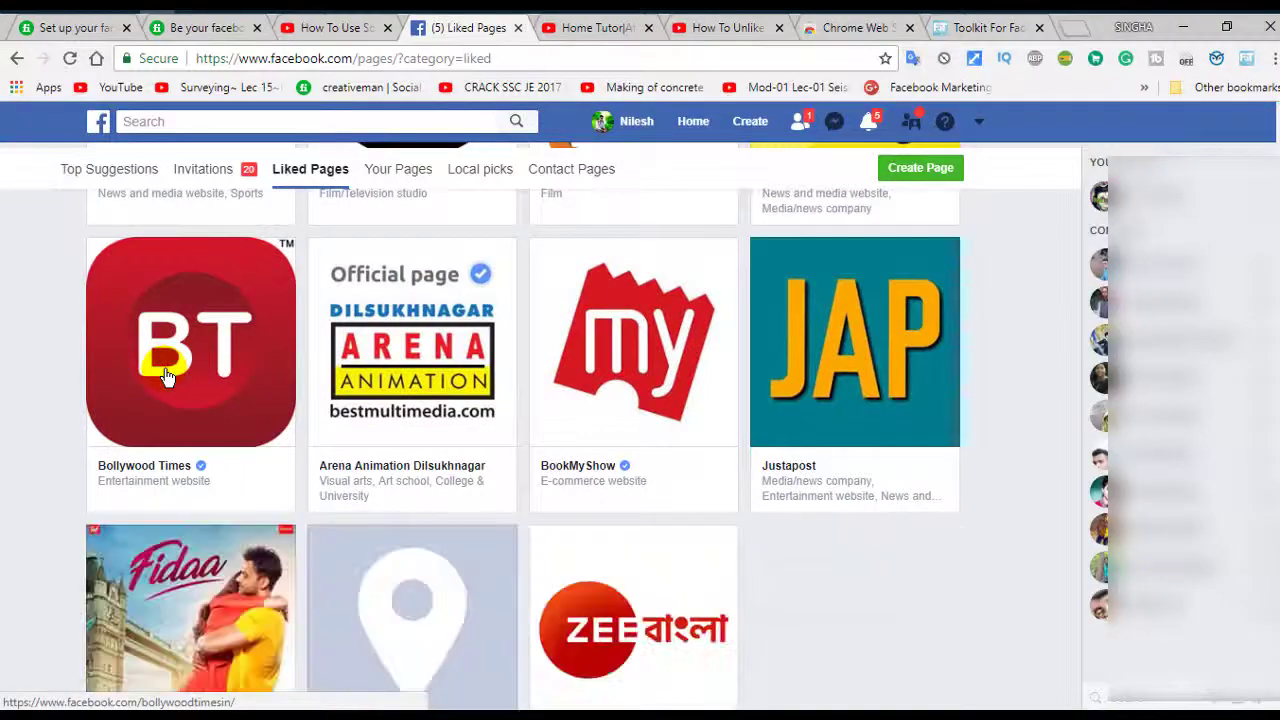
{"action": "scroll", "coordinate": [166, 375], "scroll_direction": "down", "scroll_amount": 10}
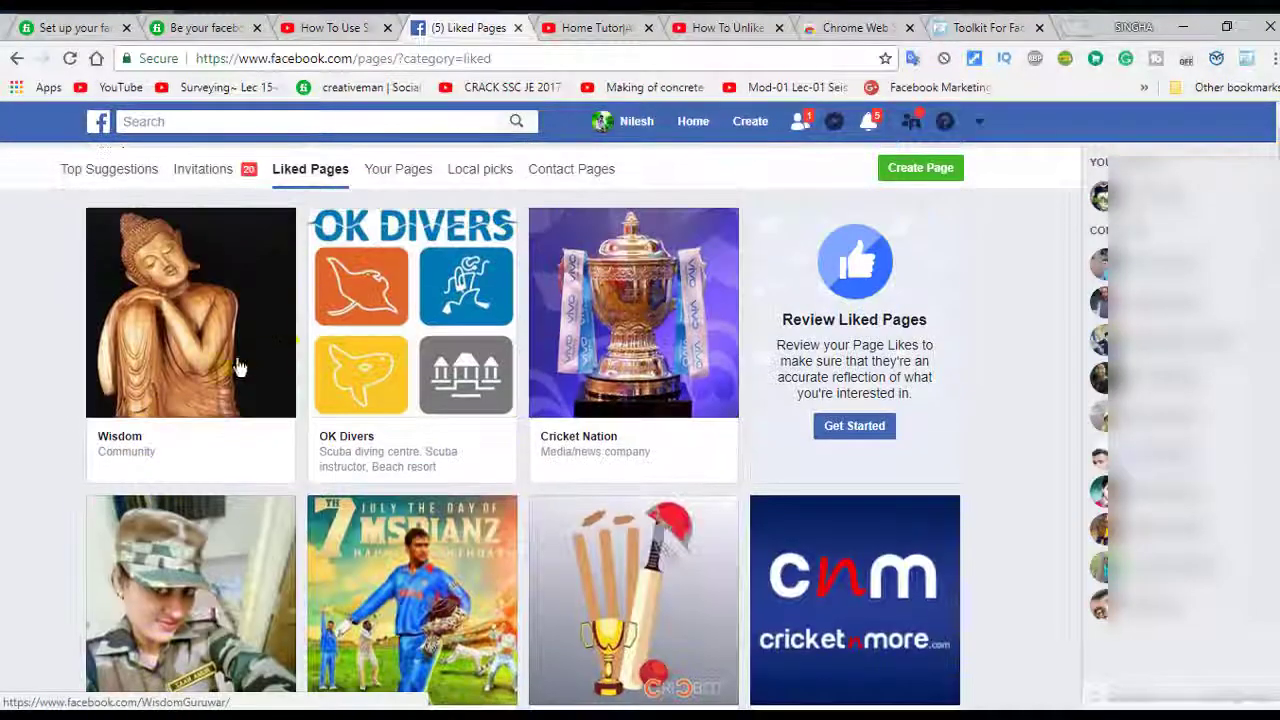
Return to the unlike tool and examine the newest entries in its event log.
{"action": "left_click", "coordinate": [993, 28]}
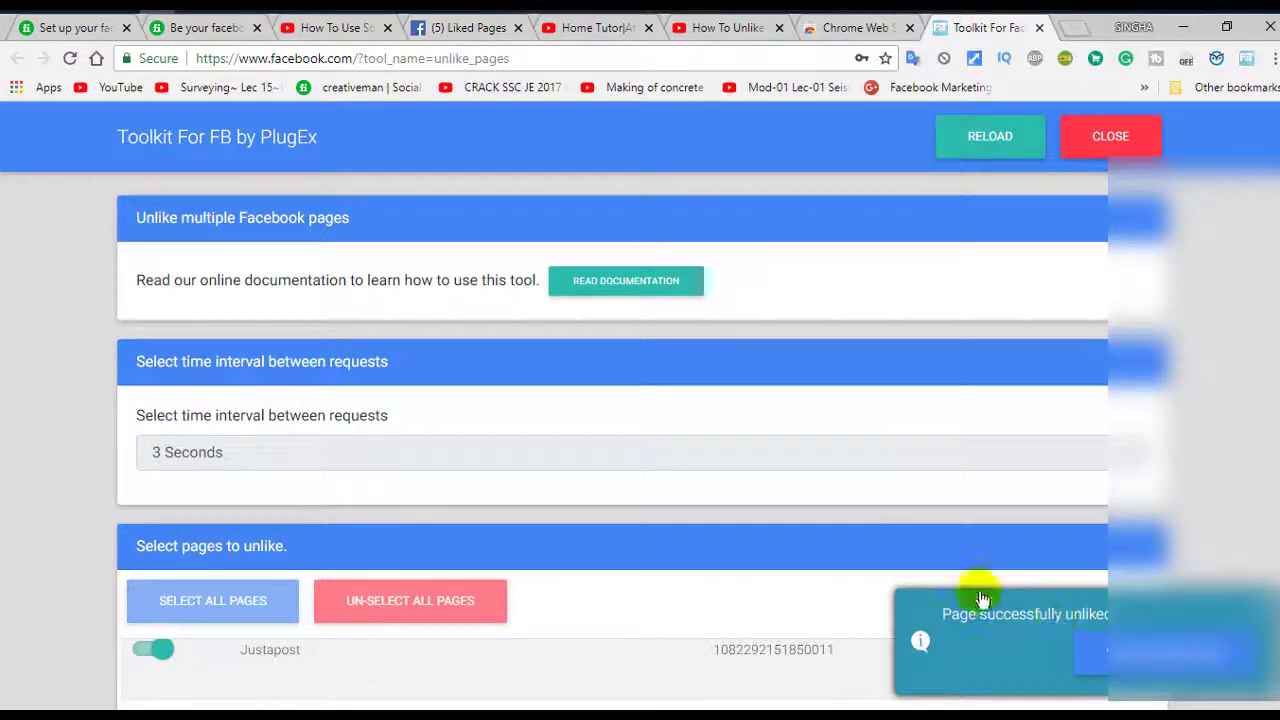
{"action": "scroll", "coordinate": [791, 522], "scroll_direction": "down", "scroll_amount": 10}
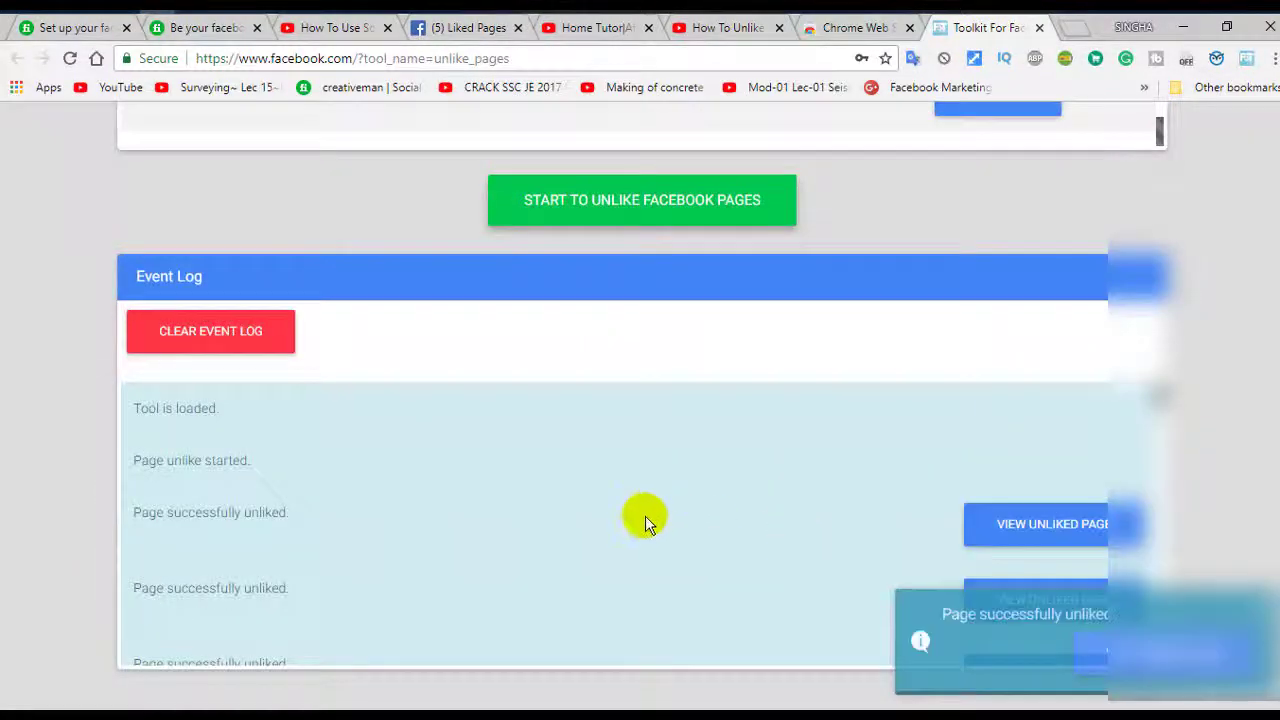
{"action": "scroll", "coordinate": [645, 516], "scroll_direction": "down", "scroll_amount": 2}
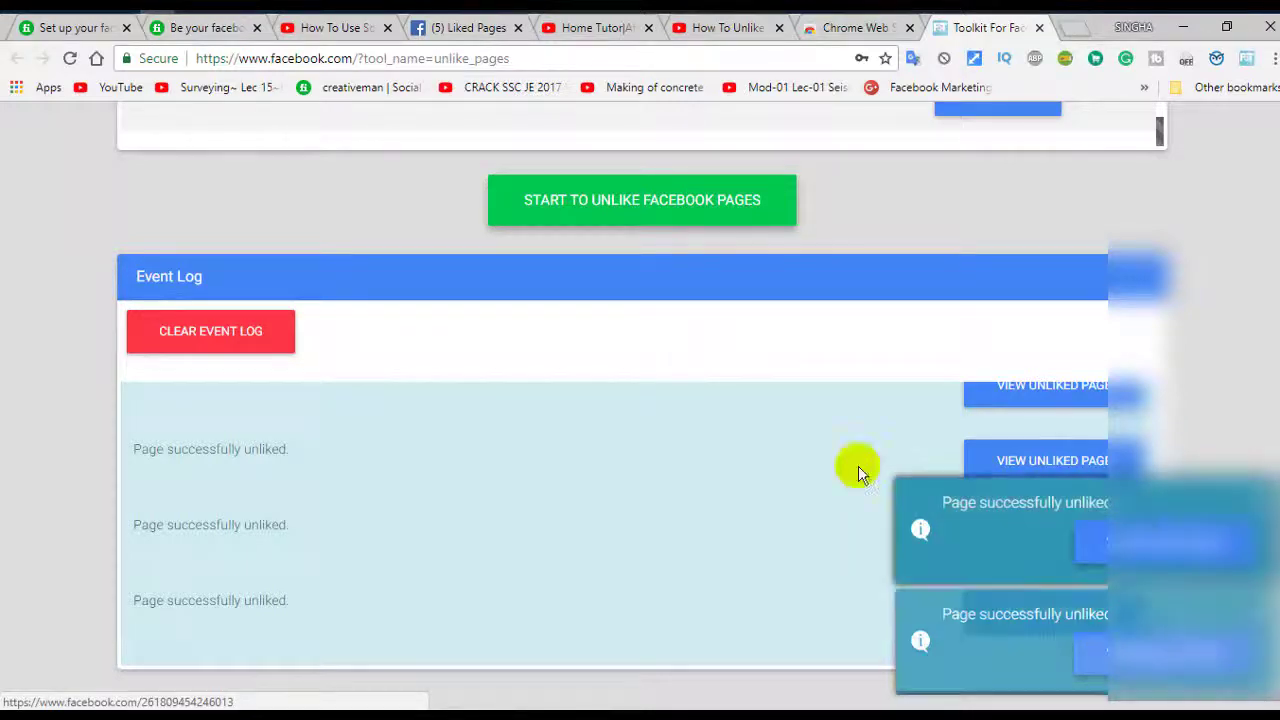
Reload Facebook's Liked Pages to check the remaining pages, and go back to the unlike tool's event log.
{"action": "left_click", "coordinate": [480, 30]}
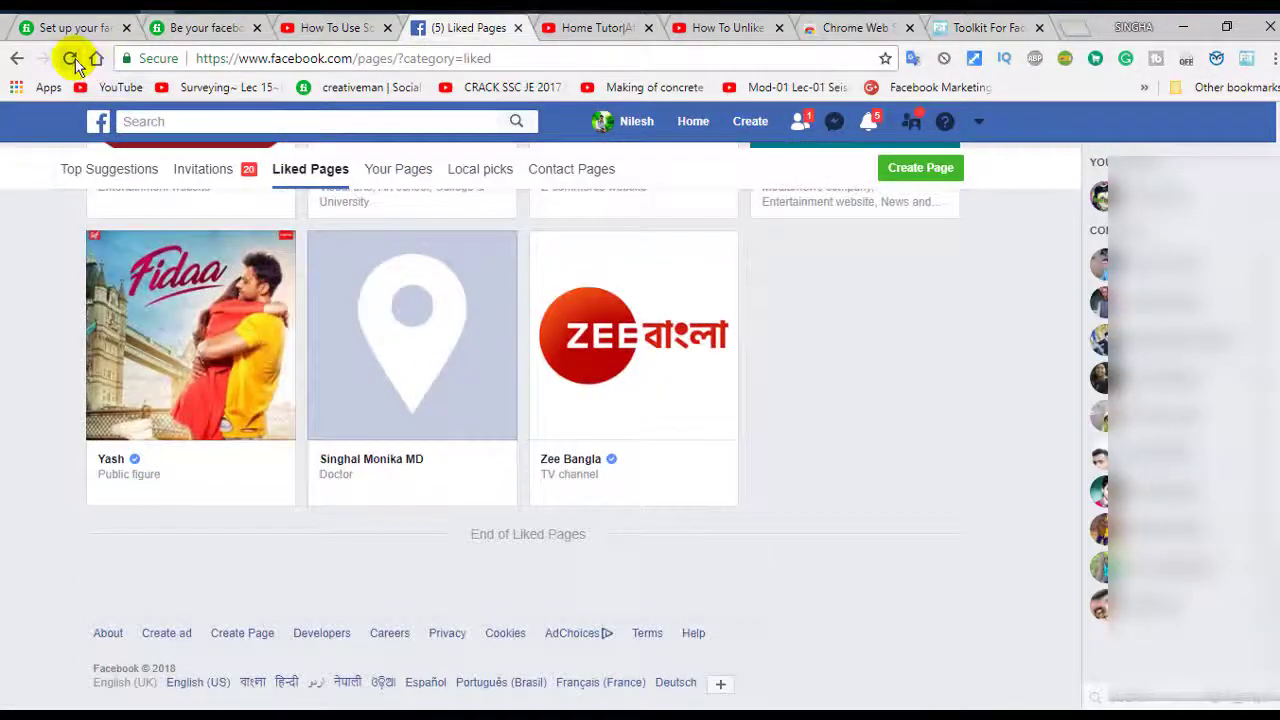
{"action": "left_click", "coordinate": [70, 58]}
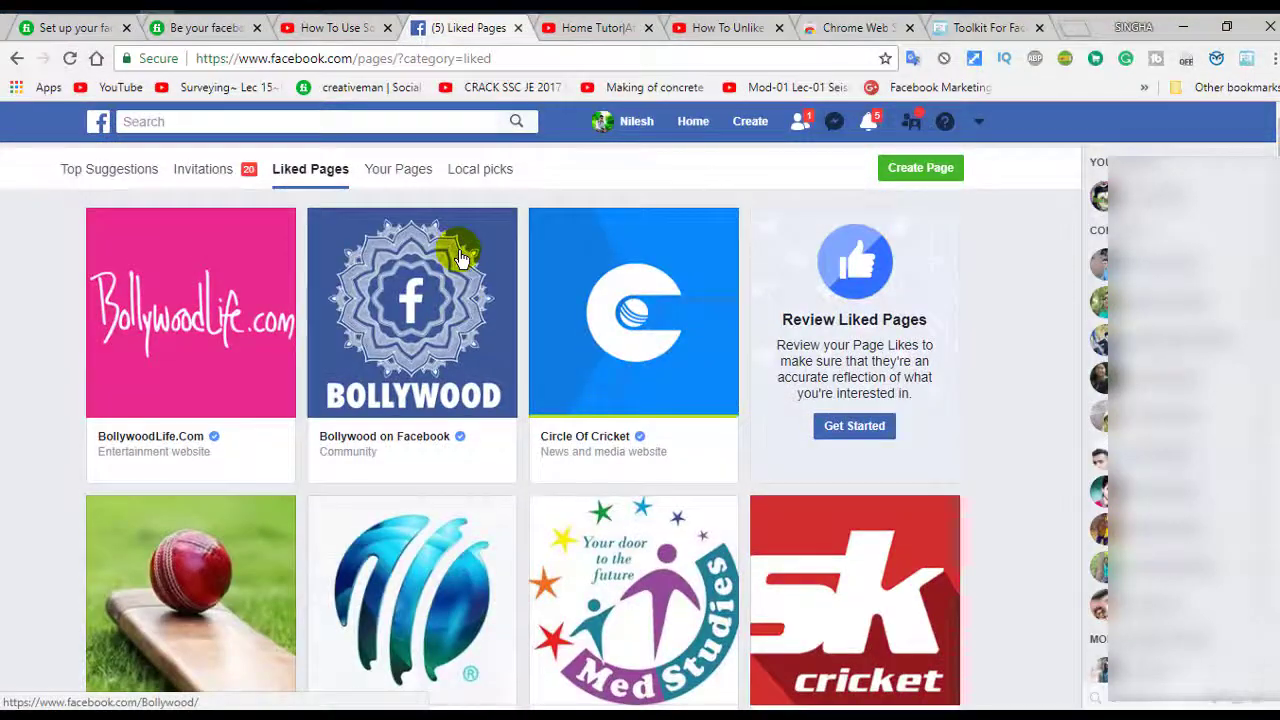
{"action": "left_click", "coordinate": [993, 30]}
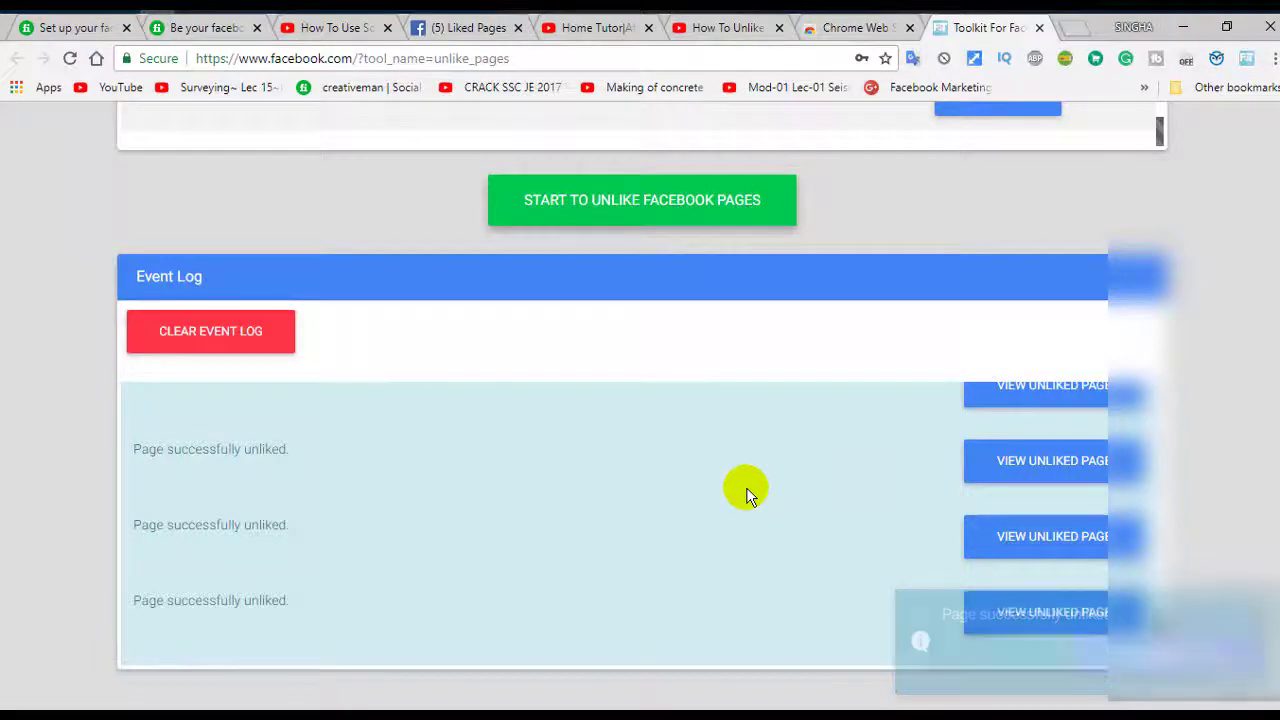
Look through Liked Pages to its end, refresh it to check the remaining pages, and return to the unlike tool.
{"action": "left_click", "coordinate": [484, 27]}
{"action": "scroll", "coordinate": [497, 357], "scroll_direction": "down", "scroll_amount": 10}
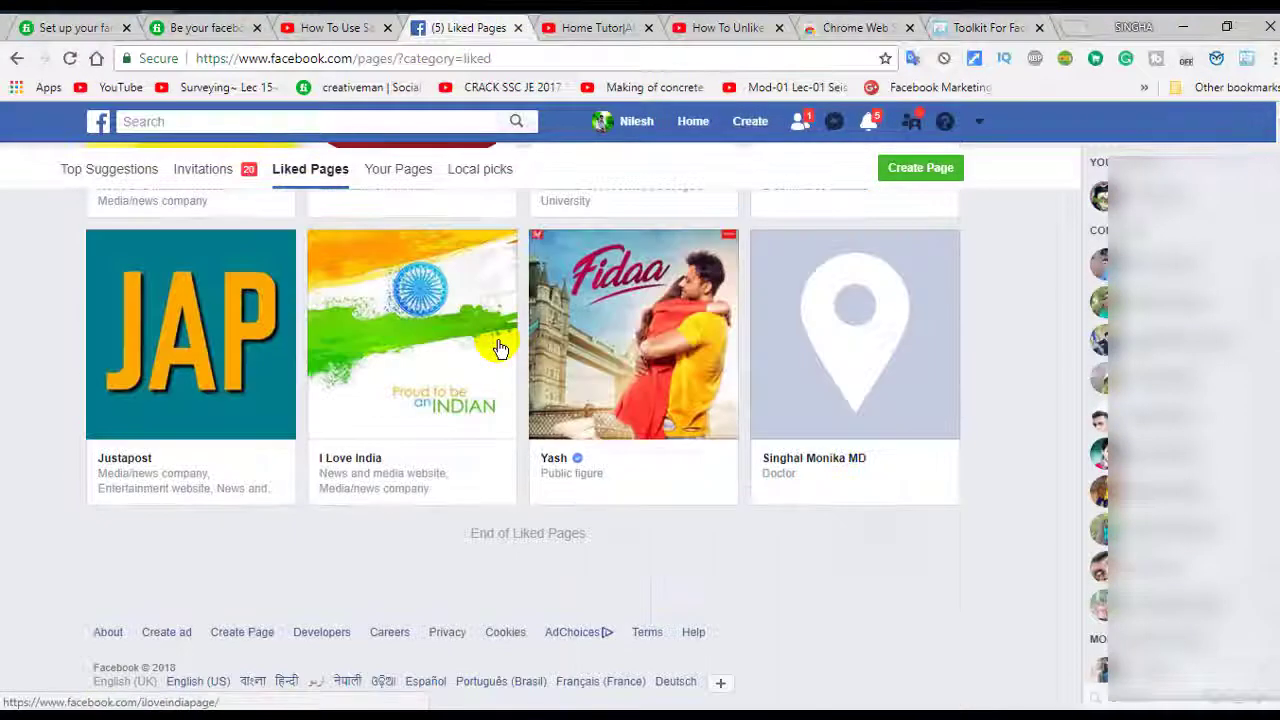
{"action": "scroll", "coordinate": [500, 345], "scroll_direction": "up", "scroll_amount": 10}
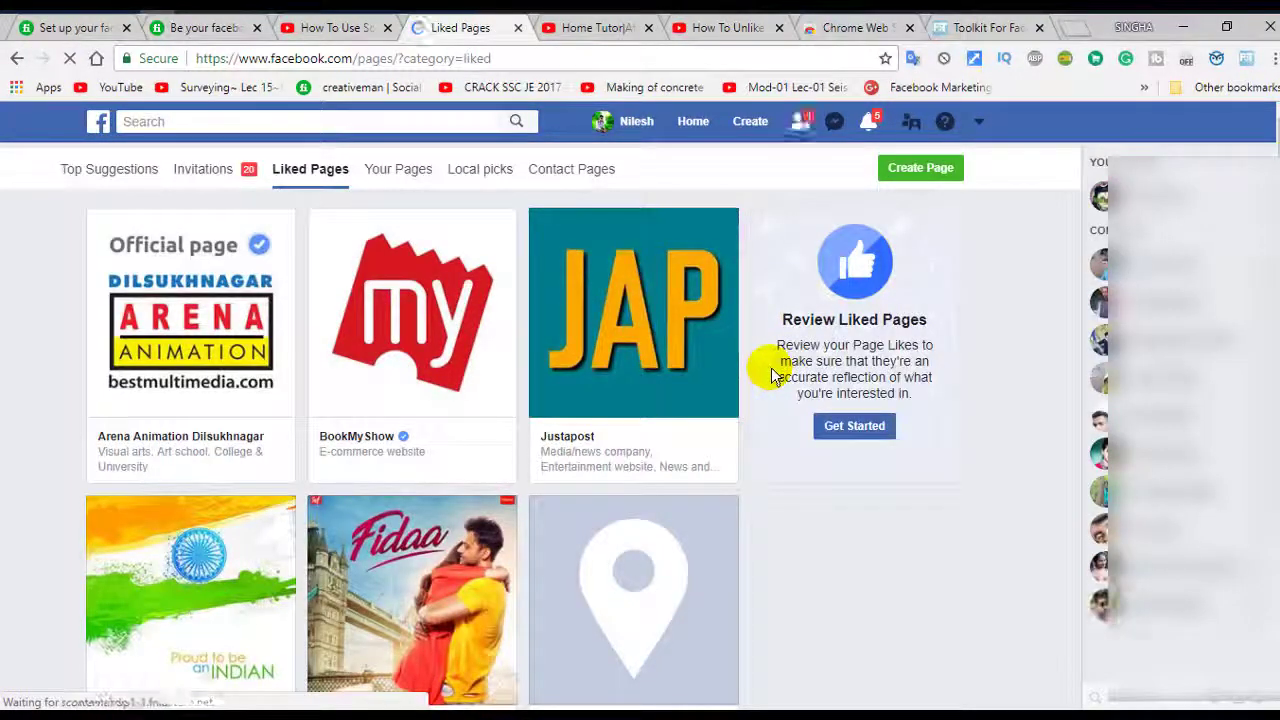
{"action": "scroll", "coordinate": [771, 367], "scroll_direction": "down", "scroll_amount": 3}
{"action": "scroll", "coordinate": [771, 367], "scroll_direction": "up", "scroll_amount": 3}
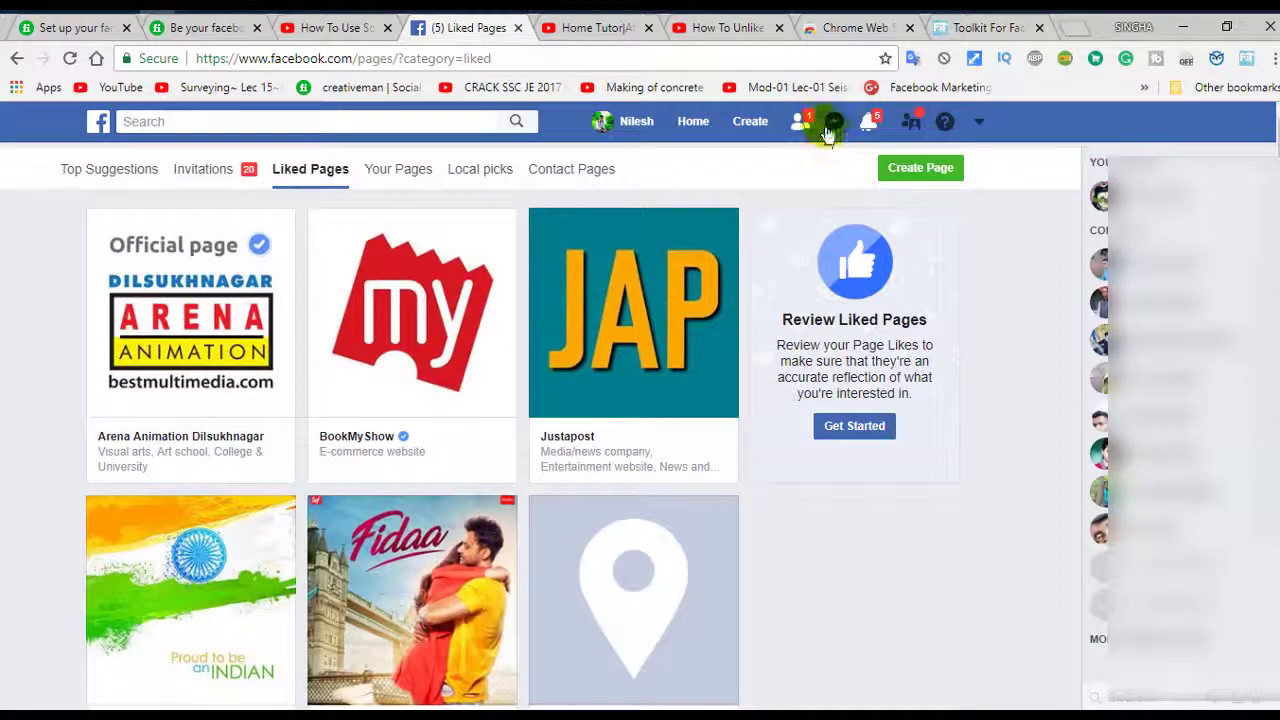
{"action": "left_click", "coordinate": [995, 28]}
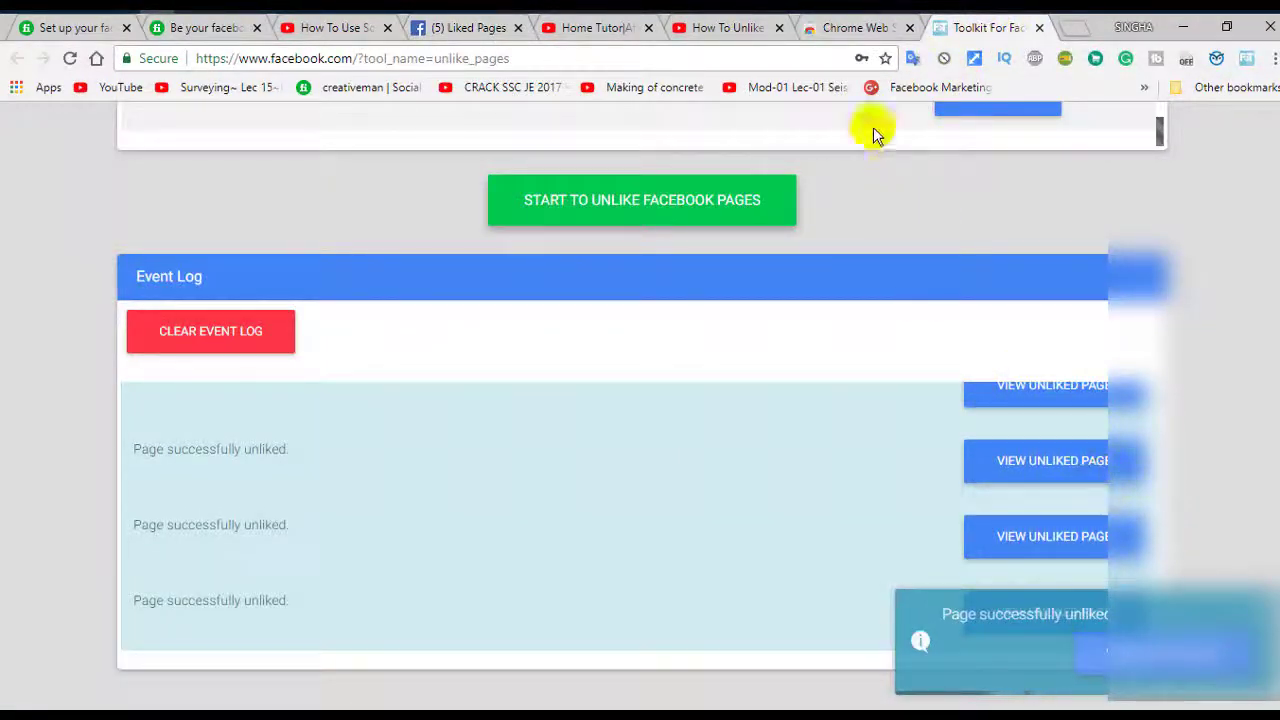
Go back to Liked Pages and keep refreshing the list to check which last pages remain.
{"action": "left_click", "coordinate": [492, 30]}
{"action": "scroll", "coordinate": [551, 409], "scroll_direction": "down", "scroll_amount": 3}
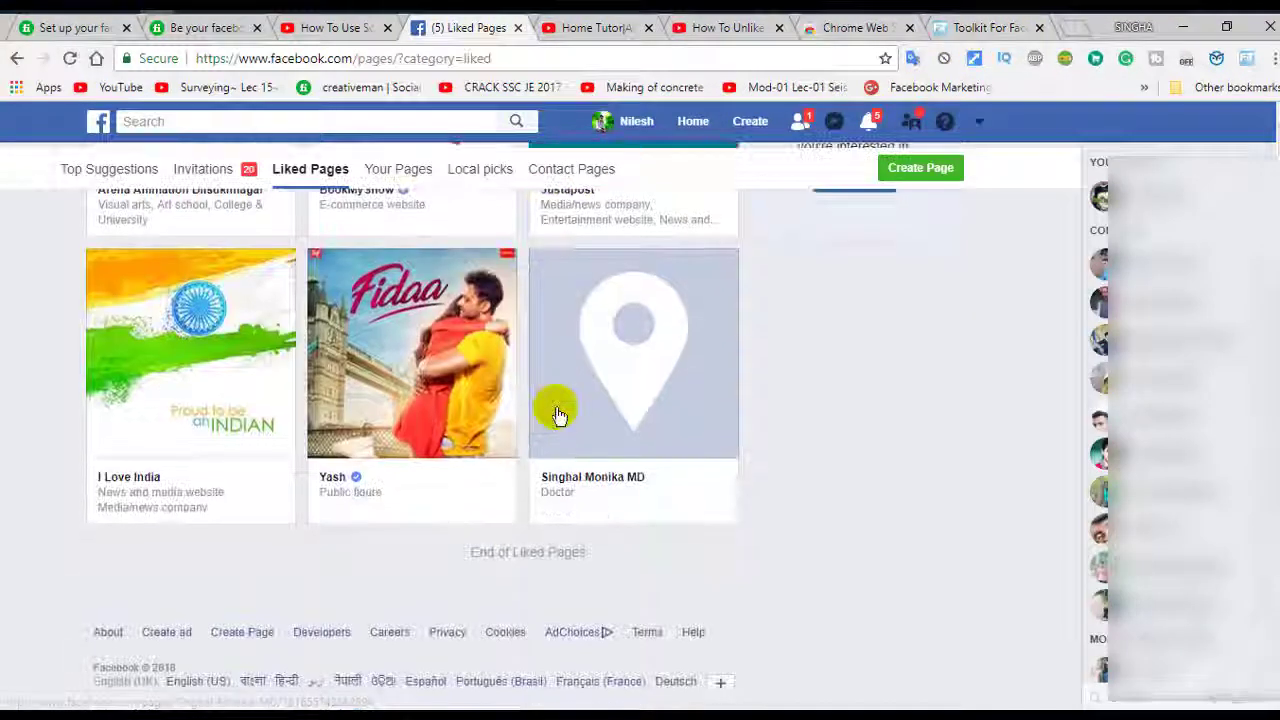
{"action": "scroll", "coordinate": [557, 414], "scroll_direction": "up", "scroll_amount": 3}
{"action": "left_click", "coordinate": [68, 58]}
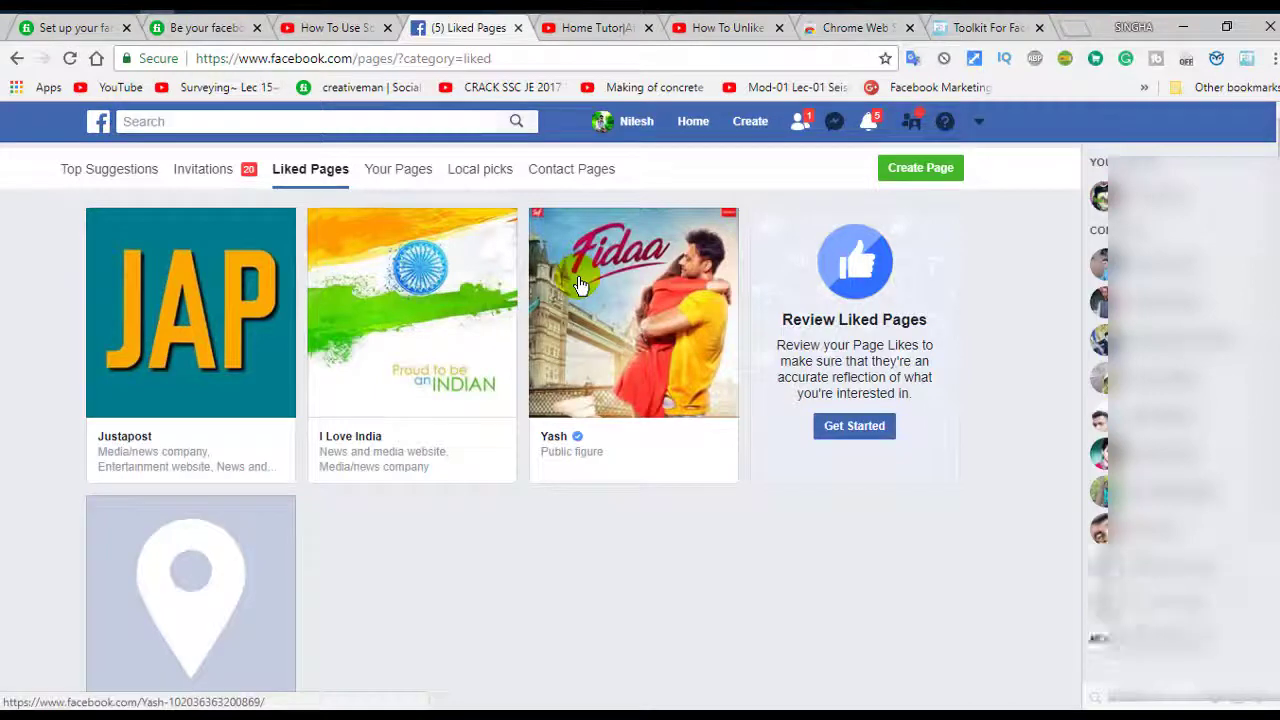
{"action": "scroll", "coordinate": [578, 285], "scroll_direction": "down", "scroll_amount": 3}
{"action": "scroll", "coordinate": [577, 277], "scroll_direction": "up", "scroll_amount": 3}
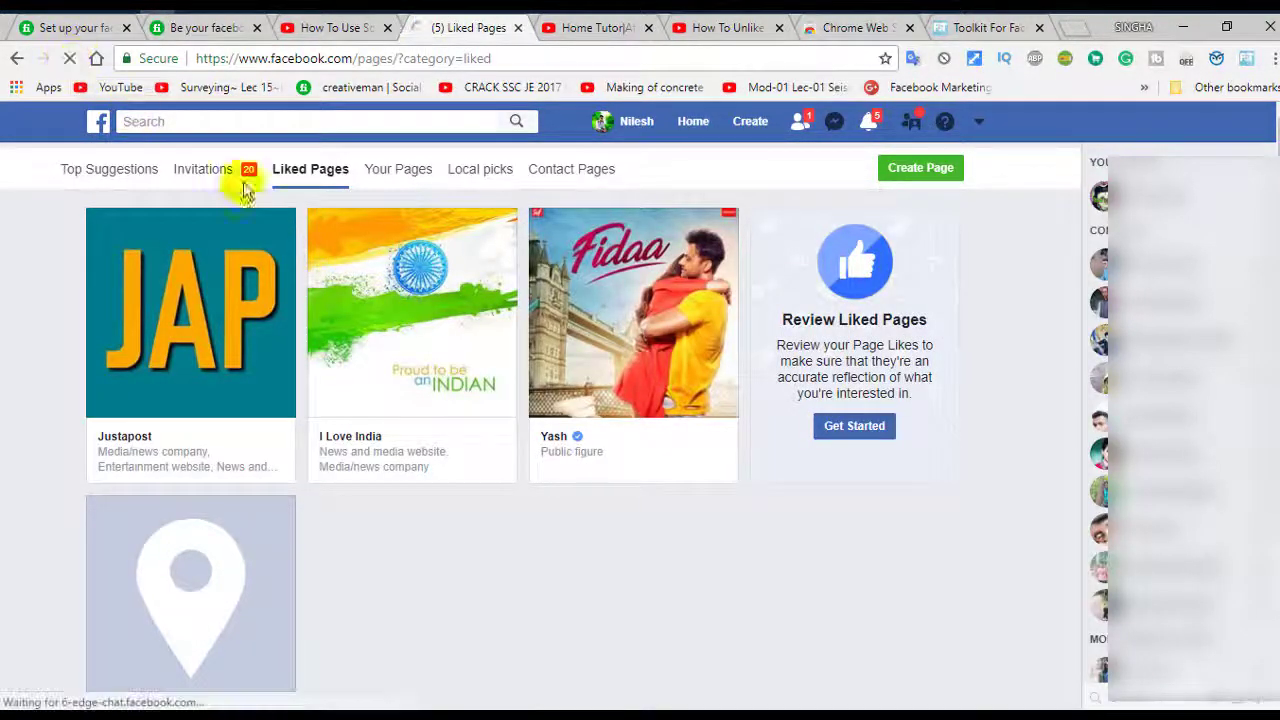
{"action": "left_click", "coordinate": [290, 180]}
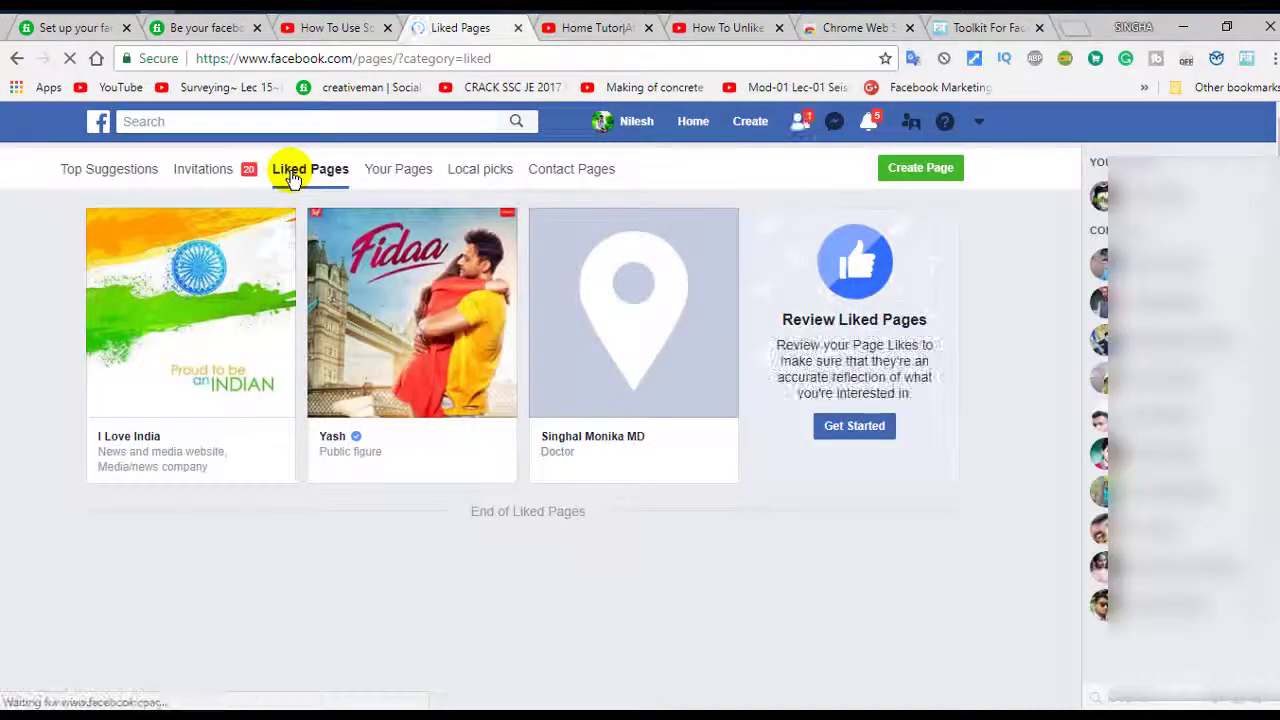
Follow the unlike tool's notifications until the run ends, acknowledge the completion message and check the tool's page list.
{"action": "left_click", "coordinate": [990, 30]}
{"action": "left_click", "coordinate": [1108, 648]}
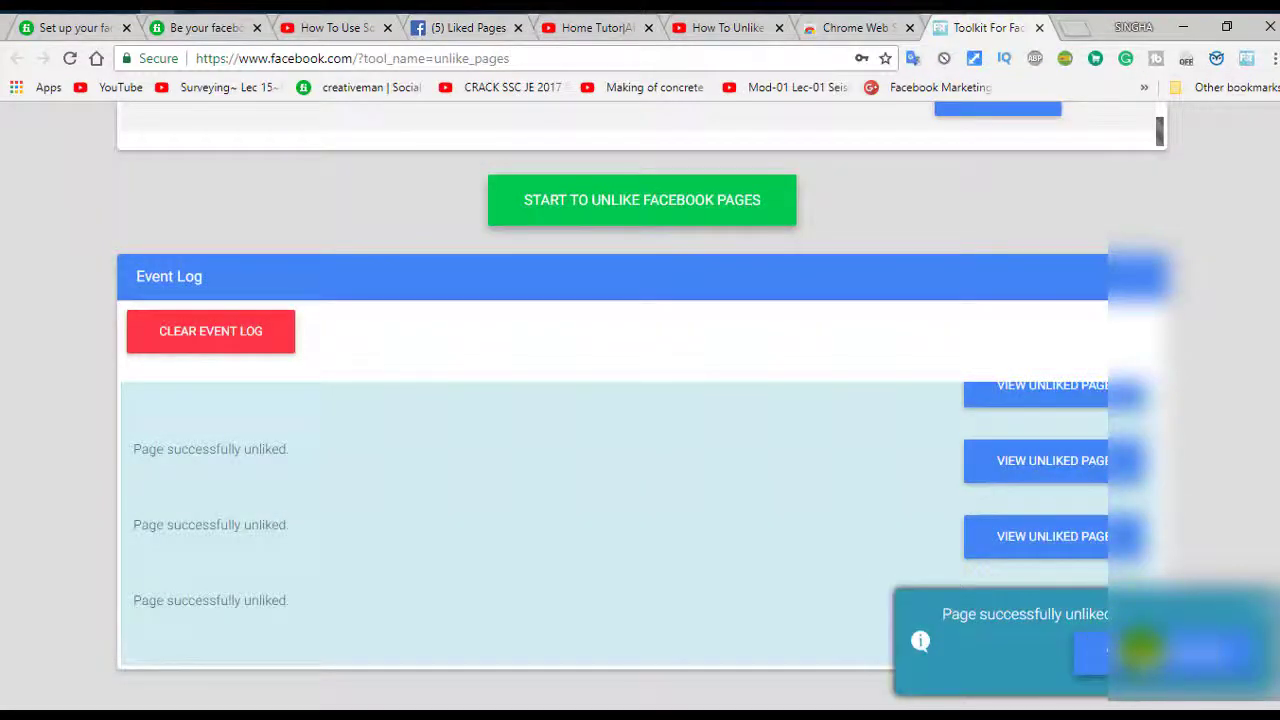
{"action": "left_click", "coordinate": [1088, 628]}
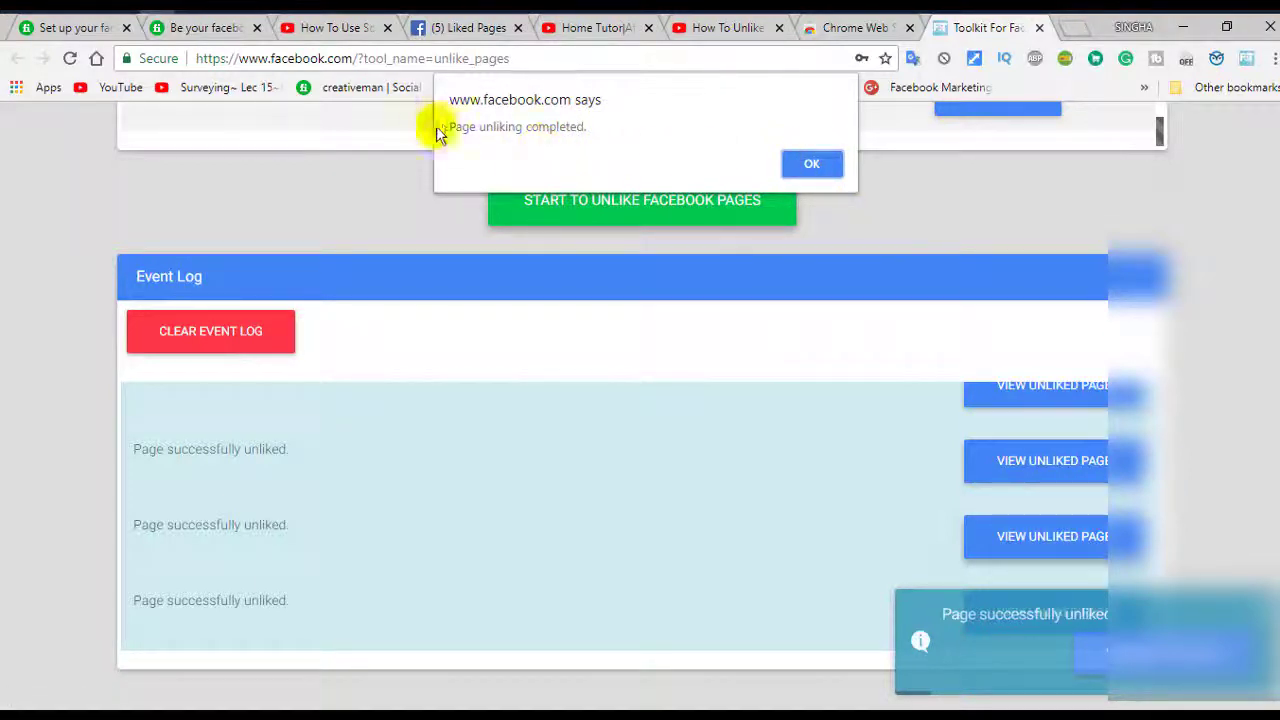
{"action": "left_click_drag", "start_coordinate": [586, 126], "coordinate": [452, 128]}
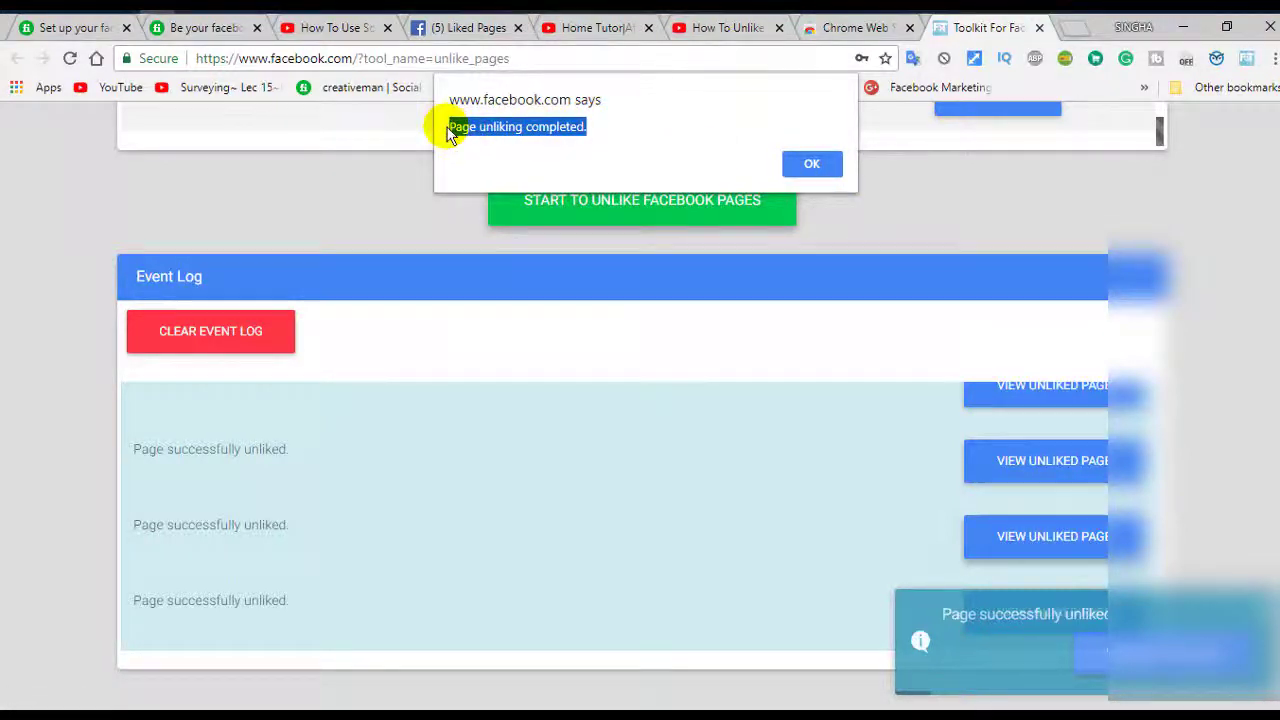
{"action": "left_click", "coordinate": [808, 165]}
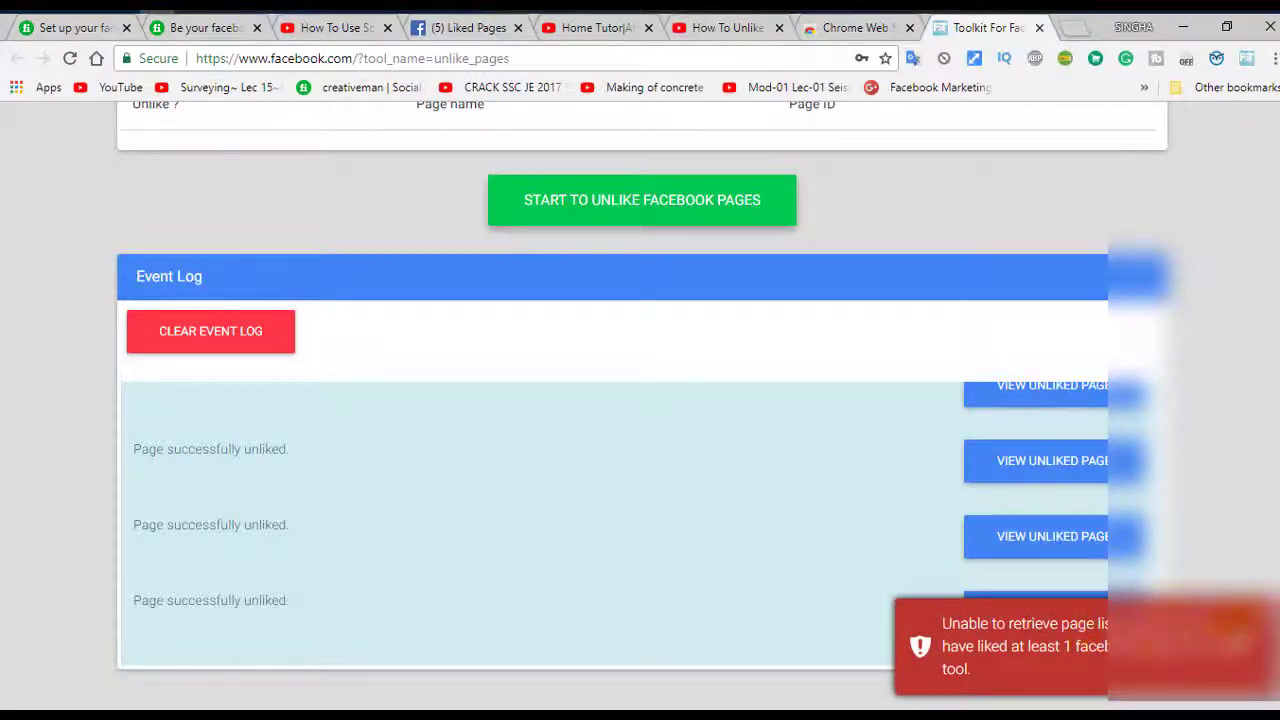
{"action": "scroll", "coordinate": [423, 374], "scroll_direction": "up", "scroll_amount": 5}
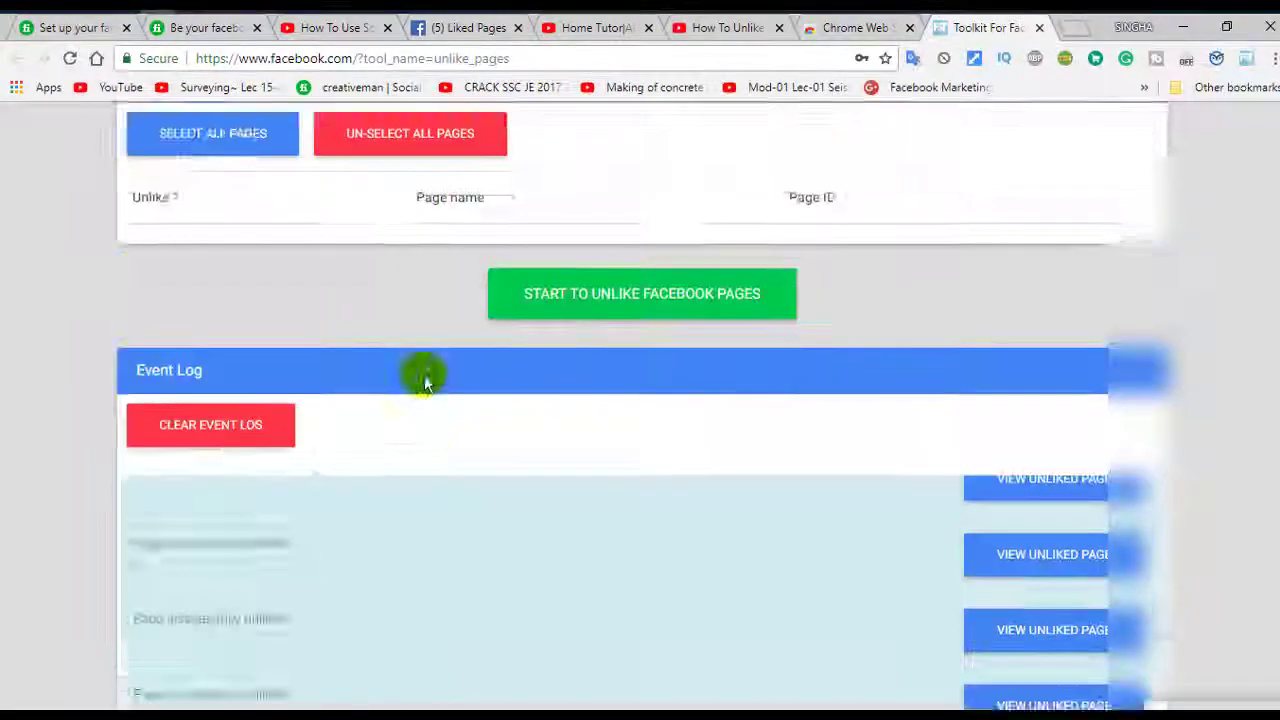
Refresh Facebook's Liked Pages to verify the result of the finished unliking run.
{"action": "left_click", "coordinate": [448, 36]}
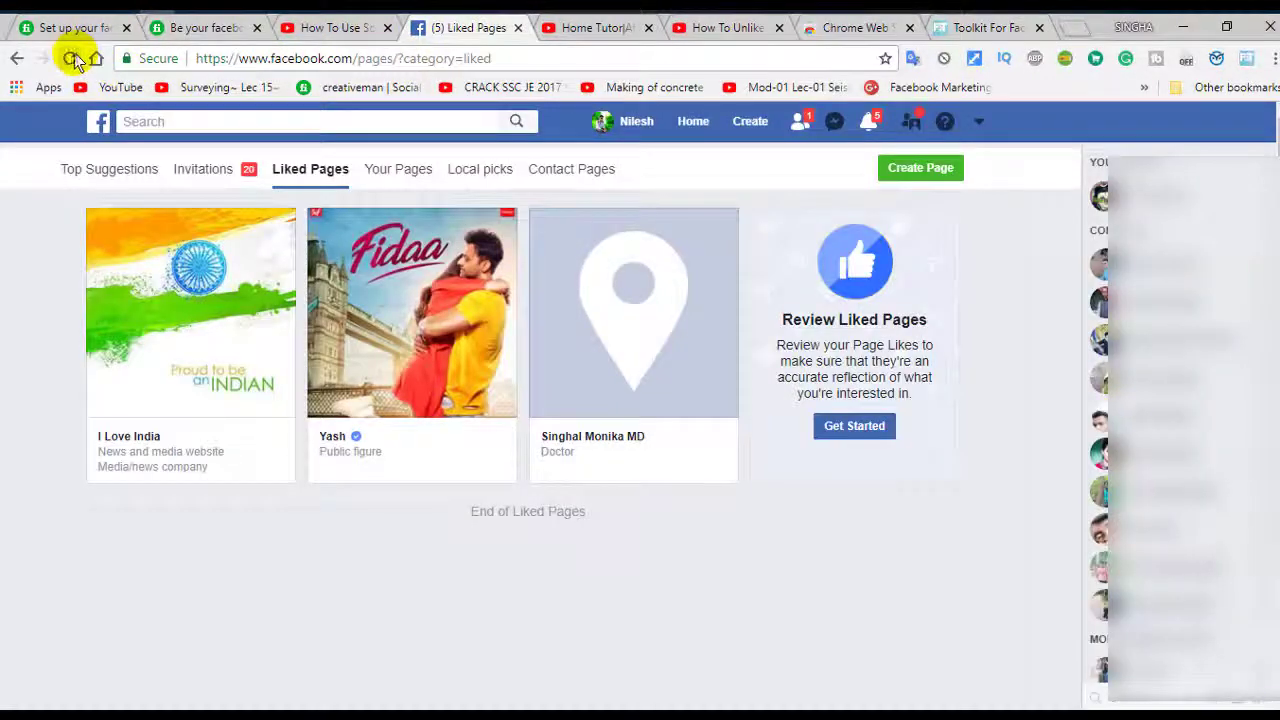
{"action": "left_click", "coordinate": [69, 58]}
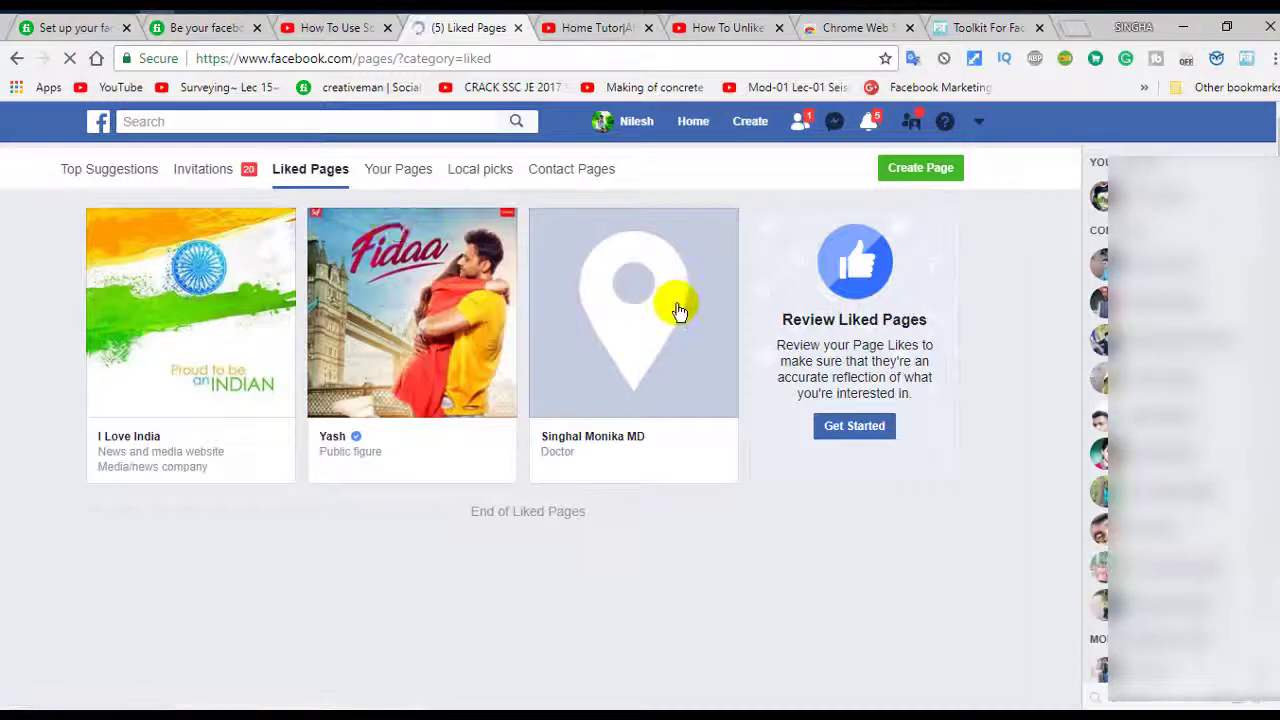